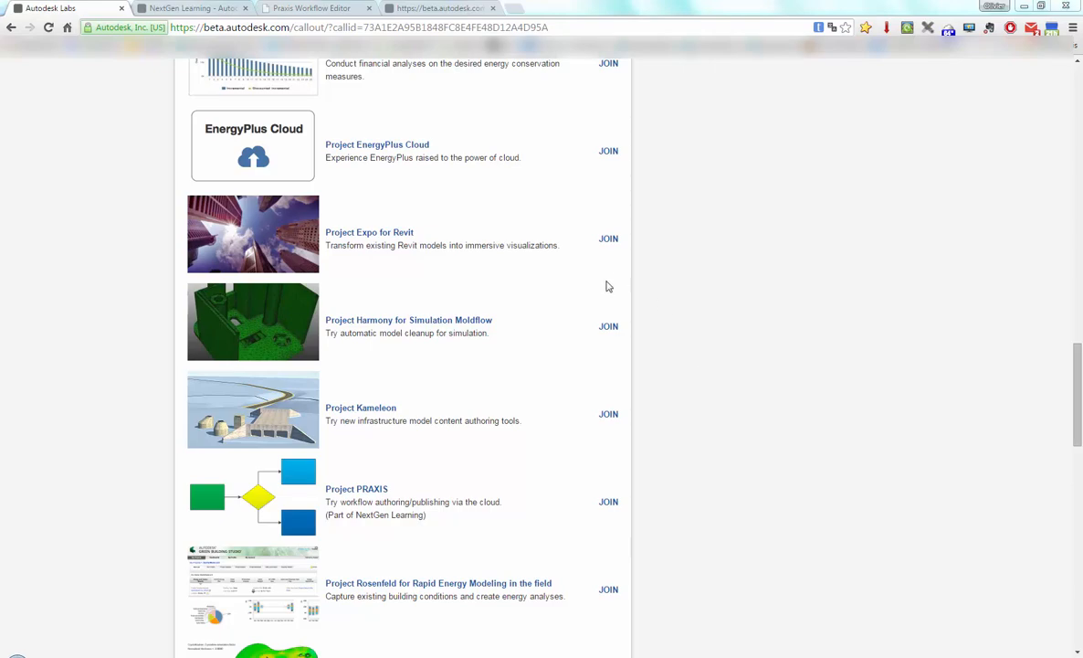
- Review the Autodesk Labs technology previews down to Project PRAXIS, and examine the Praxis introduction on the NextGen Learning page
{"action": "scroll", "coordinate": [687, 367], "scroll_direction": "up", "scroll_amount": 15}
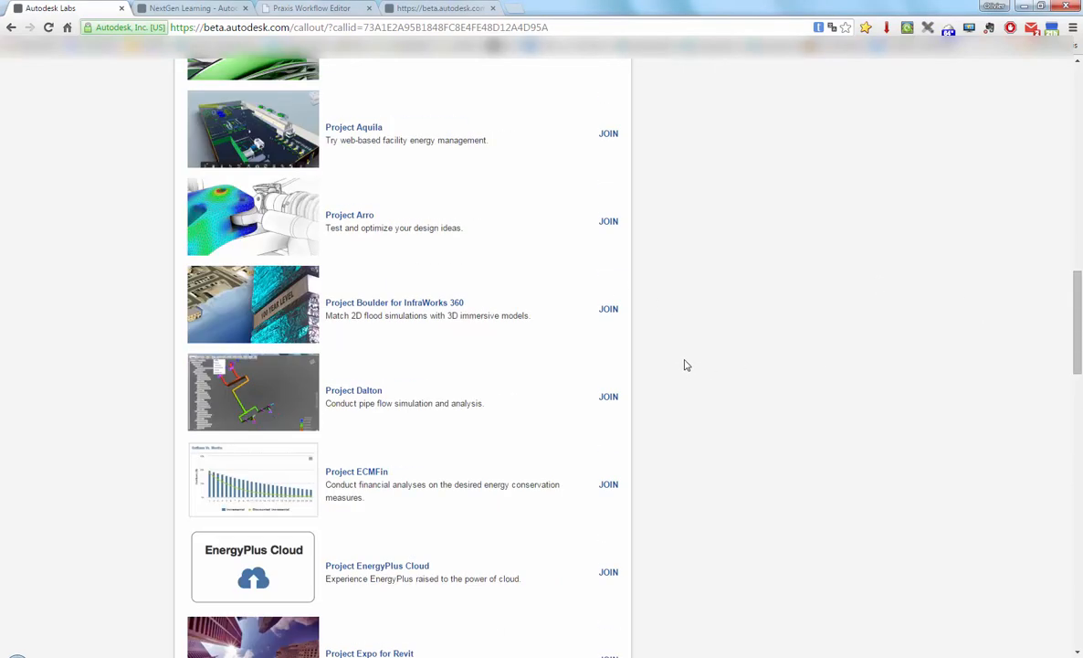
{"action": "scroll", "coordinate": [687, 364], "scroll_direction": "up", "scroll_amount": 4}
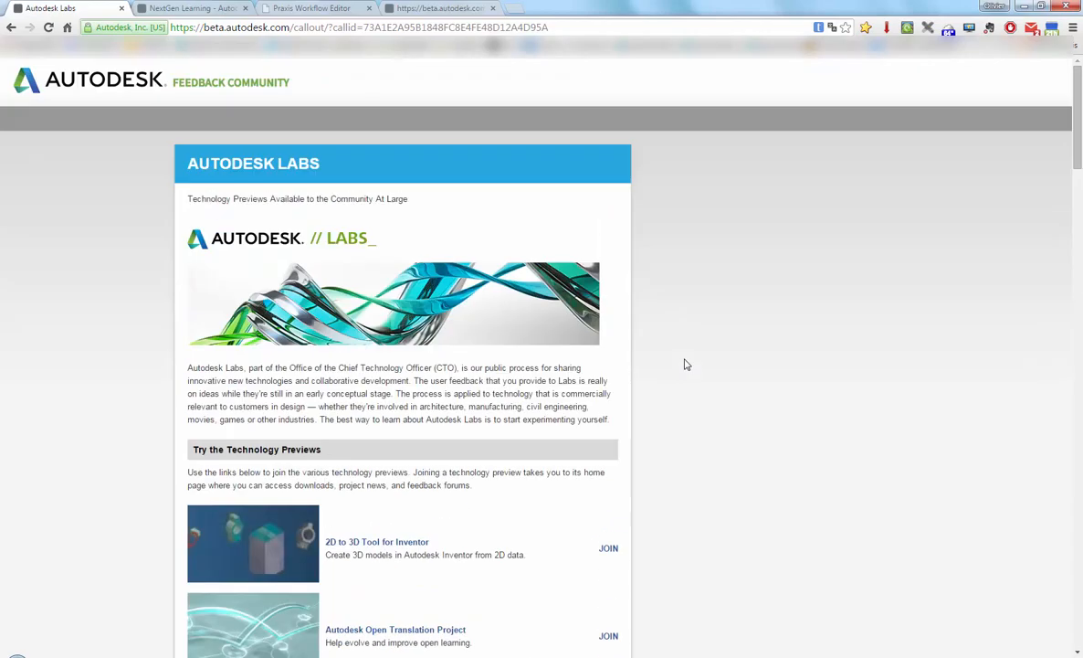
{"action": "scroll", "coordinate": [686, 364], "scroll_direction": "down", "scroll_amount": 13}
{"action": "scroll", "coordinate": [687, 364], "scroll_direction": "down", "scroll_amount": 4}
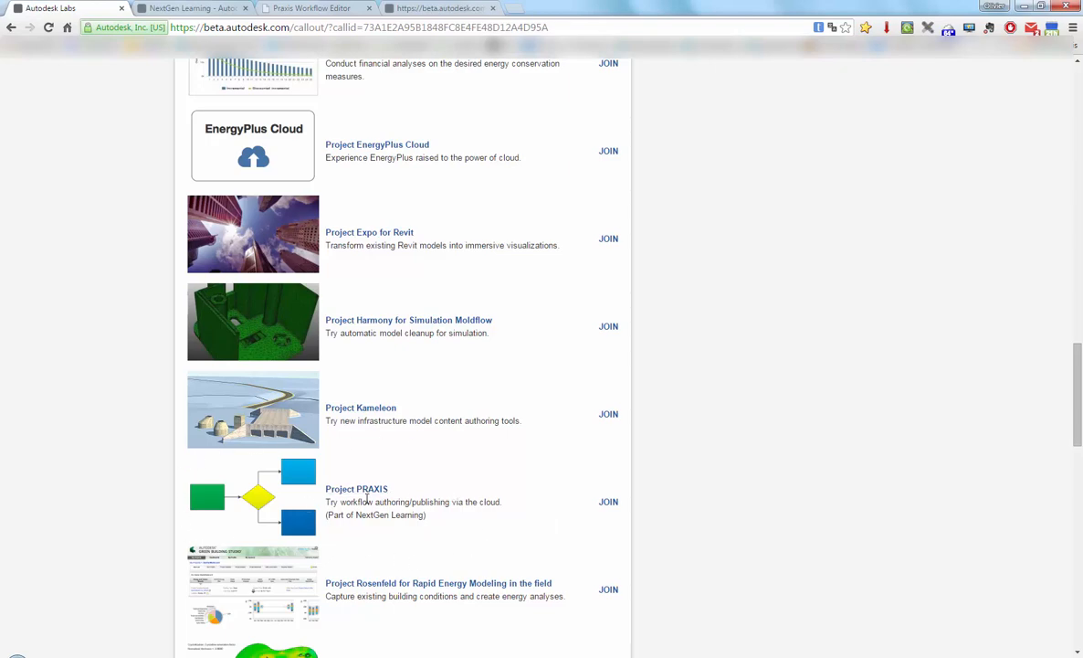
{"action": "left_click", "coordinate": [152, 11]}
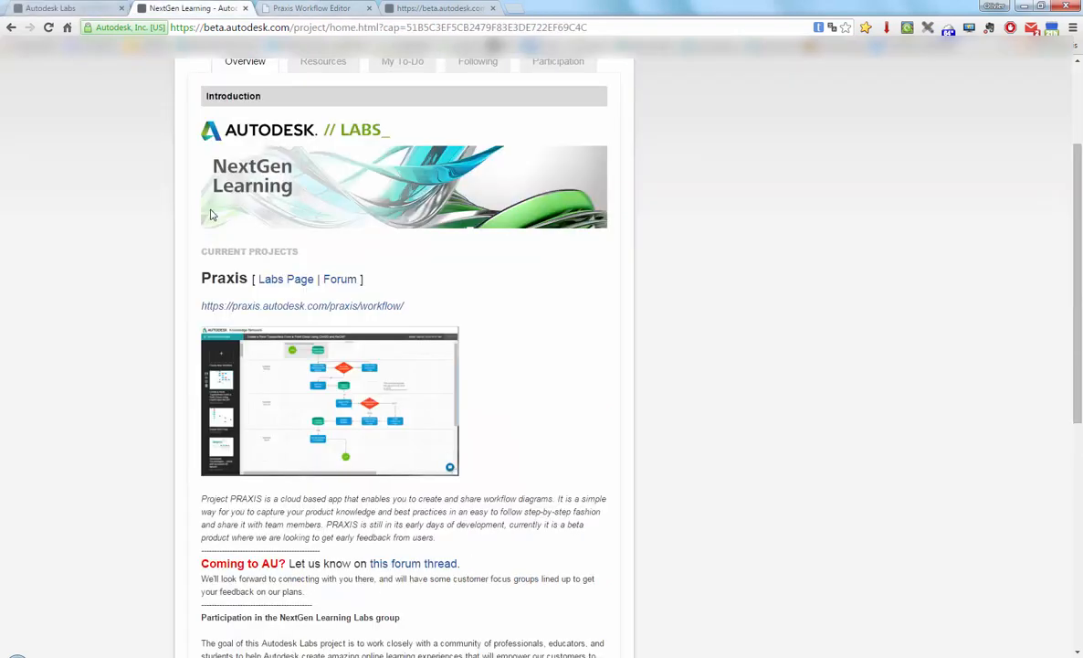
{"action": "scroll", "coordinate": [210, 215], "scroll_direction": "down", "scroll_amount": 3}
{"action": "scroll", "coordinate": [211, 213], "scroll_direction": "up", "scroll_amount": 4}
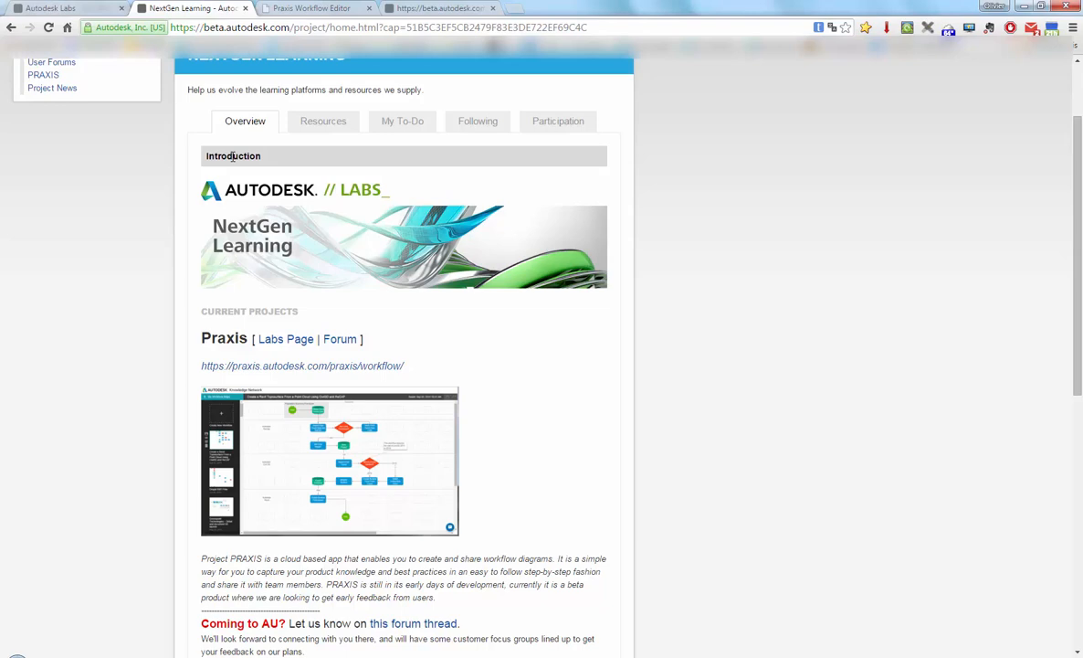
- Switch to the Praxis Workflow Editor, create a new workflow named "Batimat" and hide the workflow list
{"action": "left_click", "coordinate": [301, 10]}
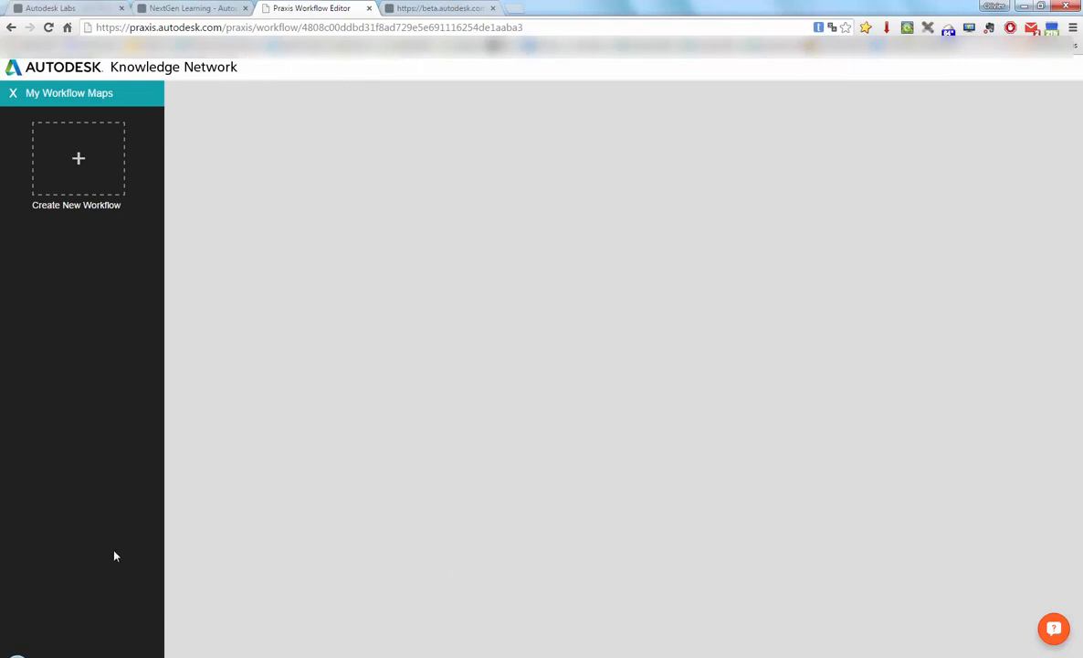
{"action": "left_click", "coordinate": [78, 164]}
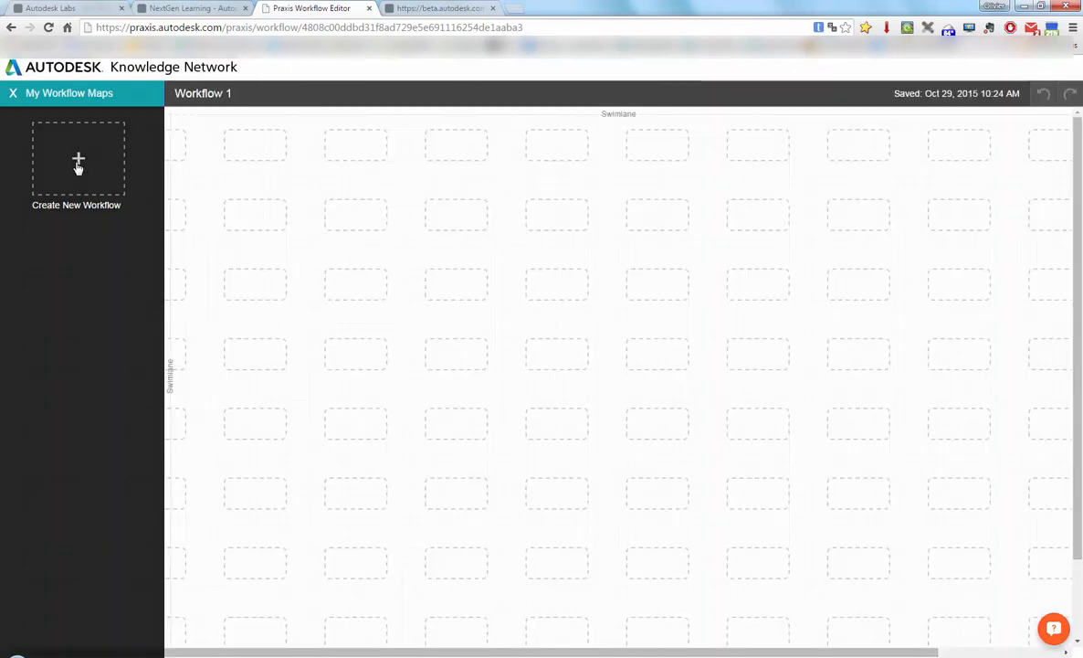
{"action": "left_click", "coordinate": [215, 85]}
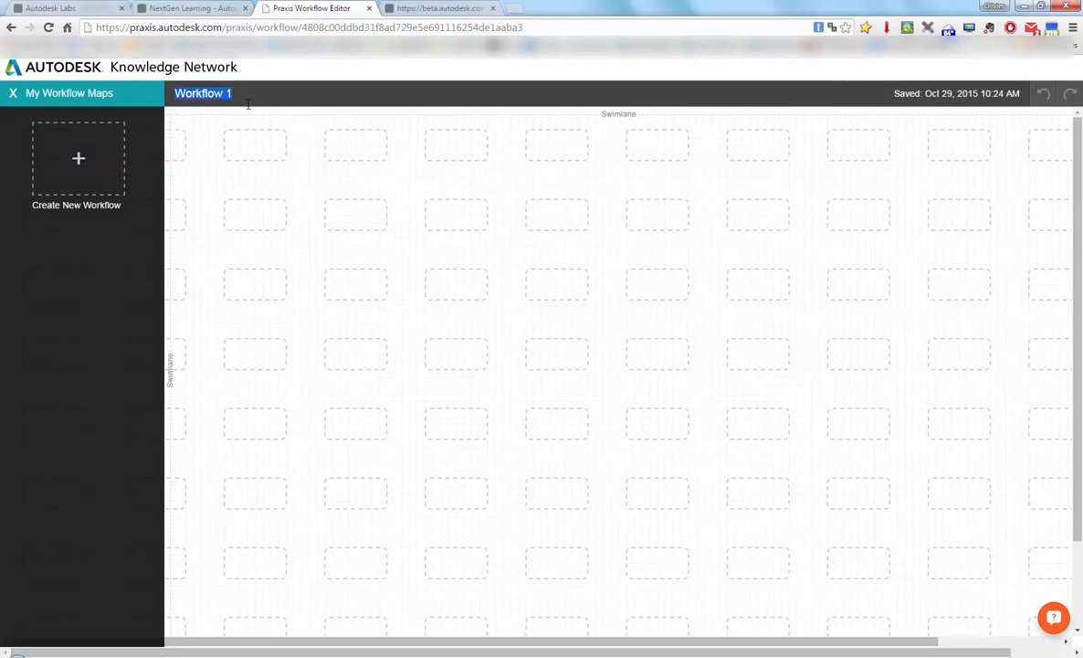
{"action": "type", "text": "Batimat"}
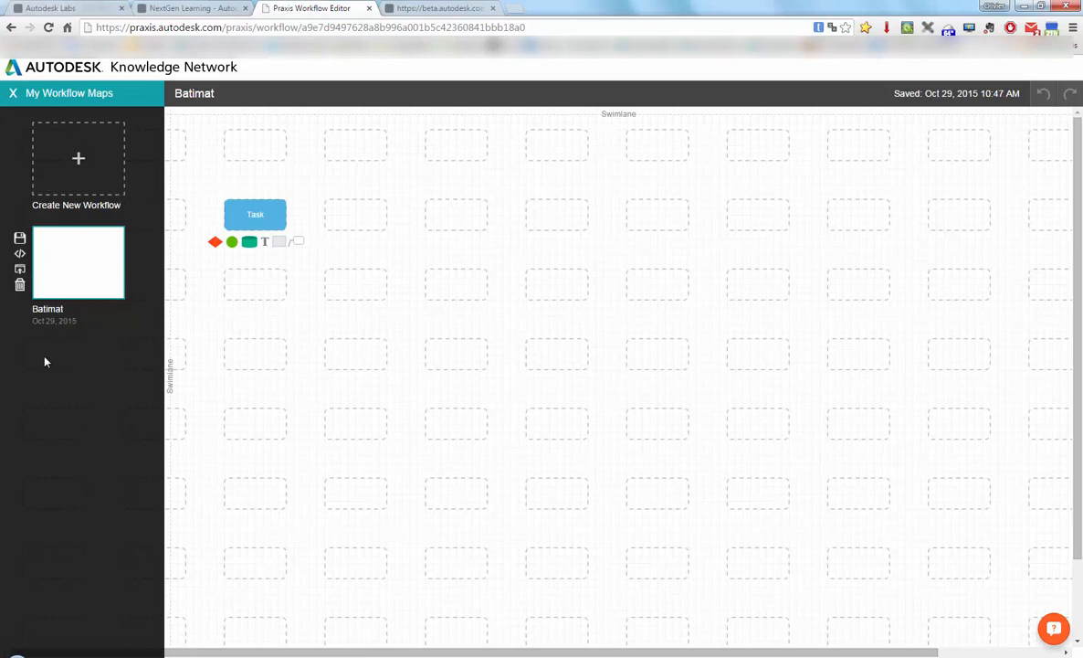
{"action": "left_click", "coordinate": [13, 95]}
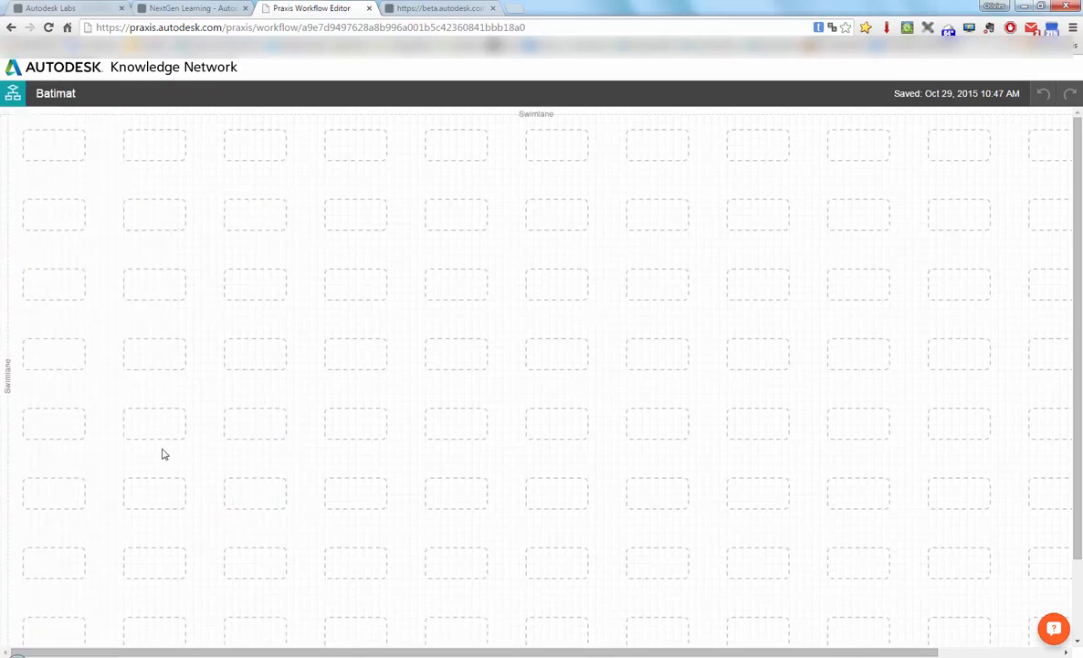
- Place a Start/End node in the second row, second column, and add a connected Task directly to its right
{"action": "left_click", "coordinate": [157, 225]}
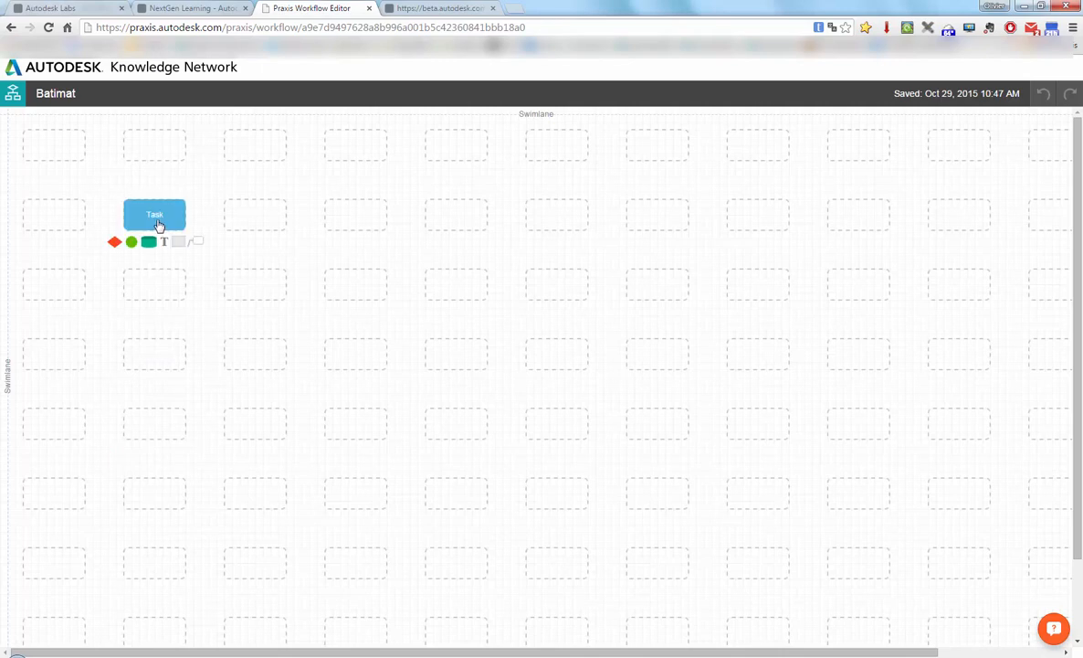
{"action": "left_click", "coordinate": [131, 243]}
{"action": "left_click", "coordinate": [131, 243]}
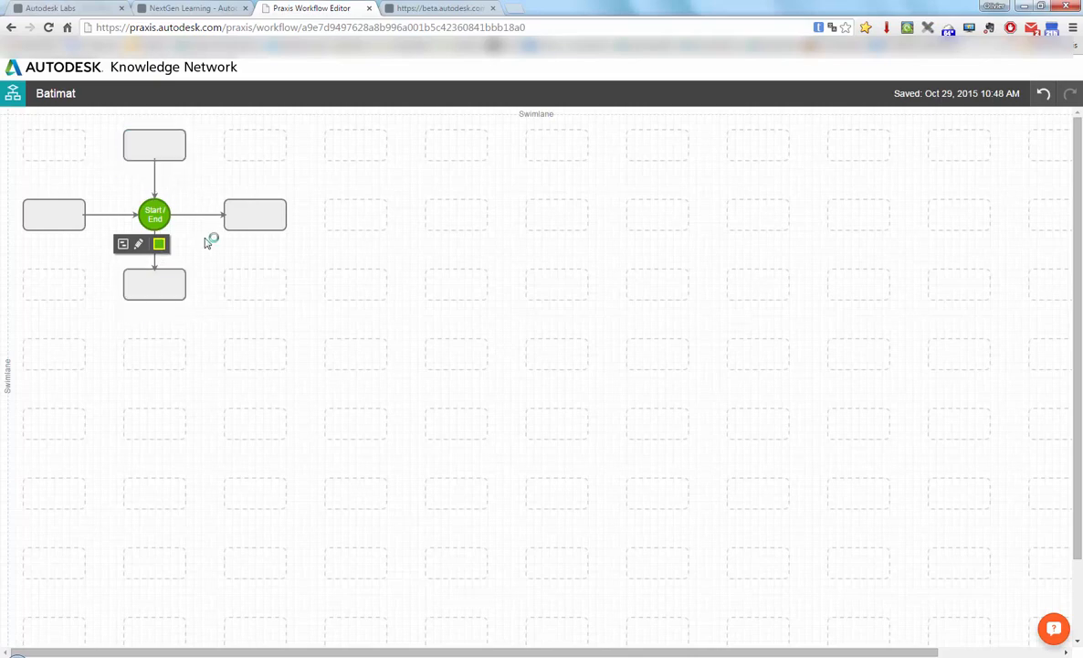
{"action": "left_click", "coordinate": [234, 217]}
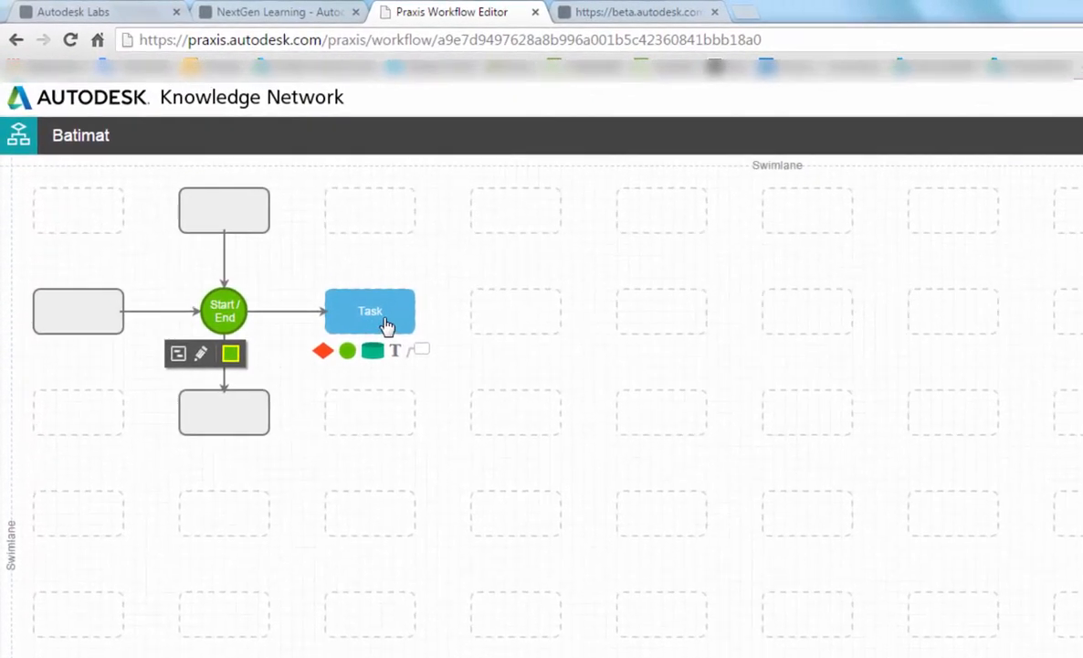
{"action": "left_click", "coordinate": [396, 330]}
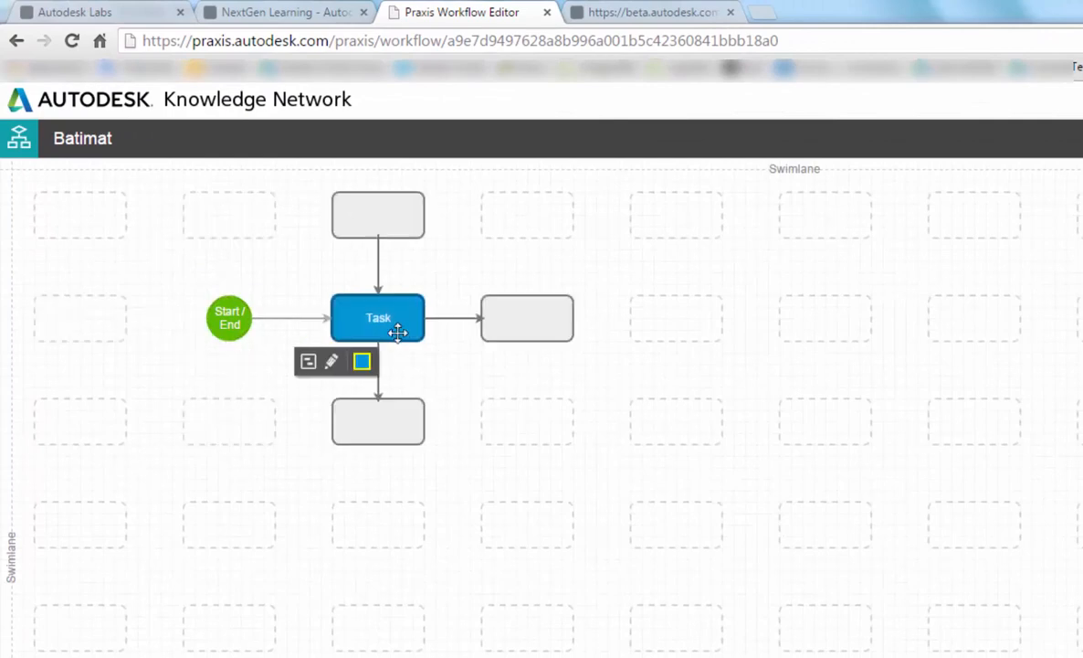
- Extend the flow with a Task below the first one, another Task to its right, and a Database beneath that
{"action": "left_click", "coordinate": [399, 416]}
{"action": "left_click", "coordinate": [544, 431]}
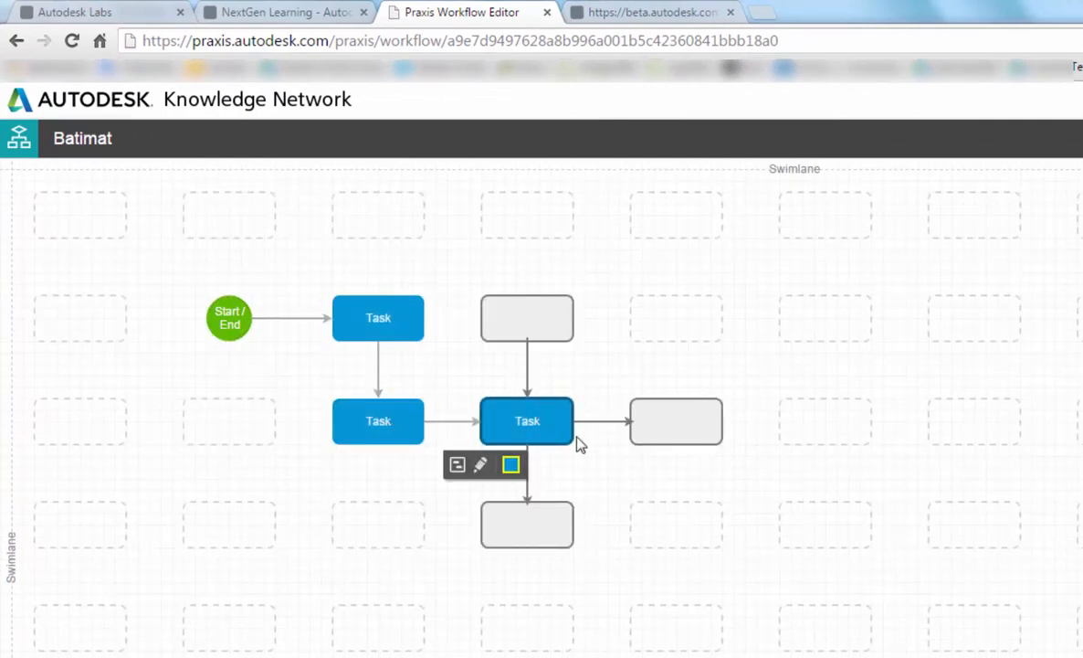
{"action": "mouse_move", "coordinate": [555, 519]}
{"action": "left_click", "coordinate": [528, 567]}
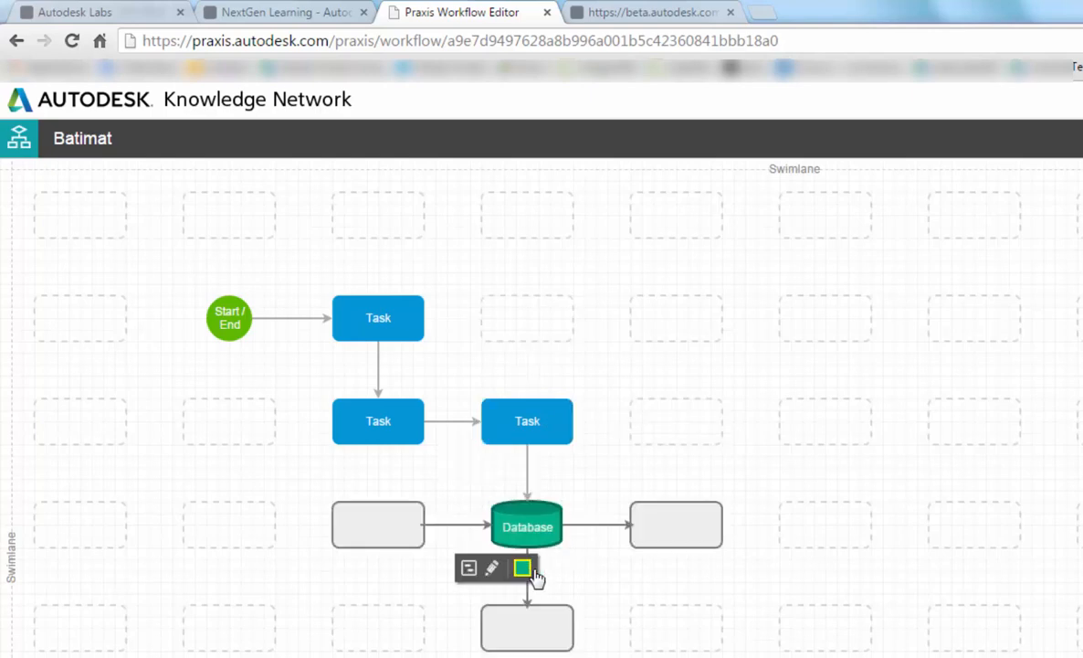
- Add a Task right of the Database, a Task above it, and a Decision to the right of the upper Task
{"action": "left_click", "coordinate": [680, 531]}
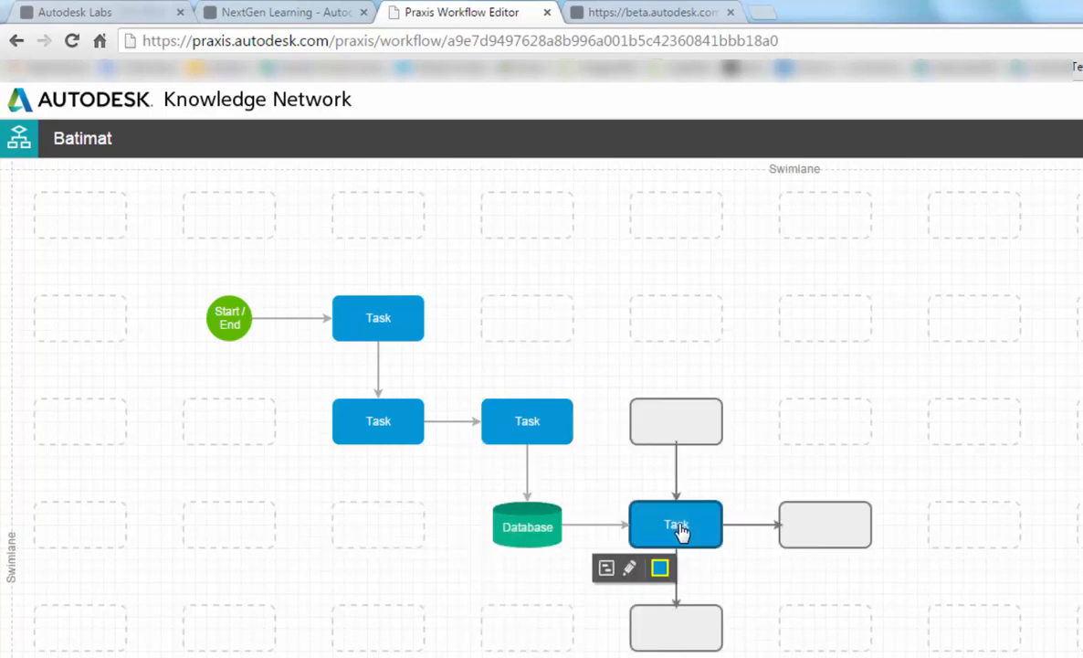
{"action": "left_click", "coordinate": [683, 422]}
{"action": "mouse_move", "coordinate": [817, 436]}
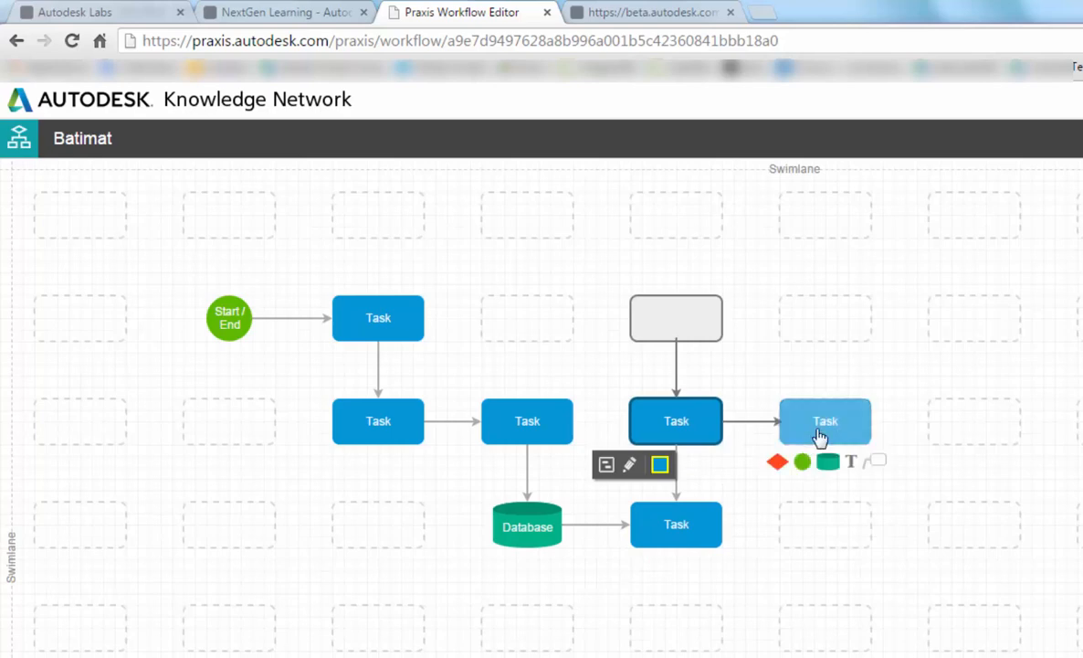
{"action": "left_click", "coordinate": [777, 461]}
- Add an Annotation right of the Decision and a Callout beneath it, with the callout's pointer aimed just below its box
{"action": "mouse_move", "coordinate": [857, 531]}
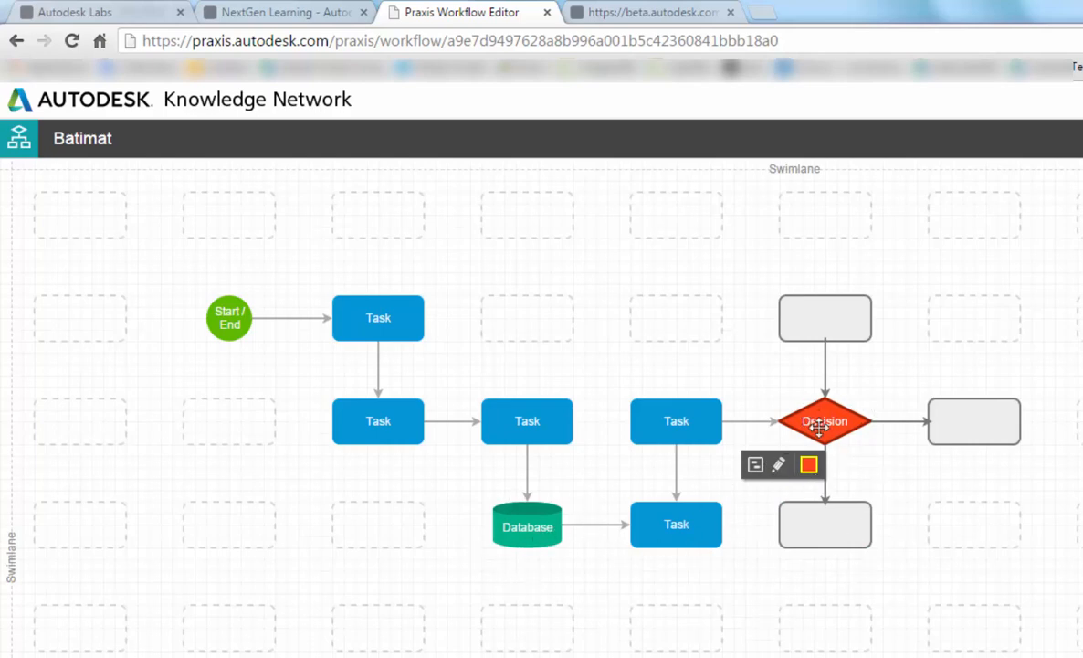
{"action": "mouse_move", "coordinate": [1014, 456]}
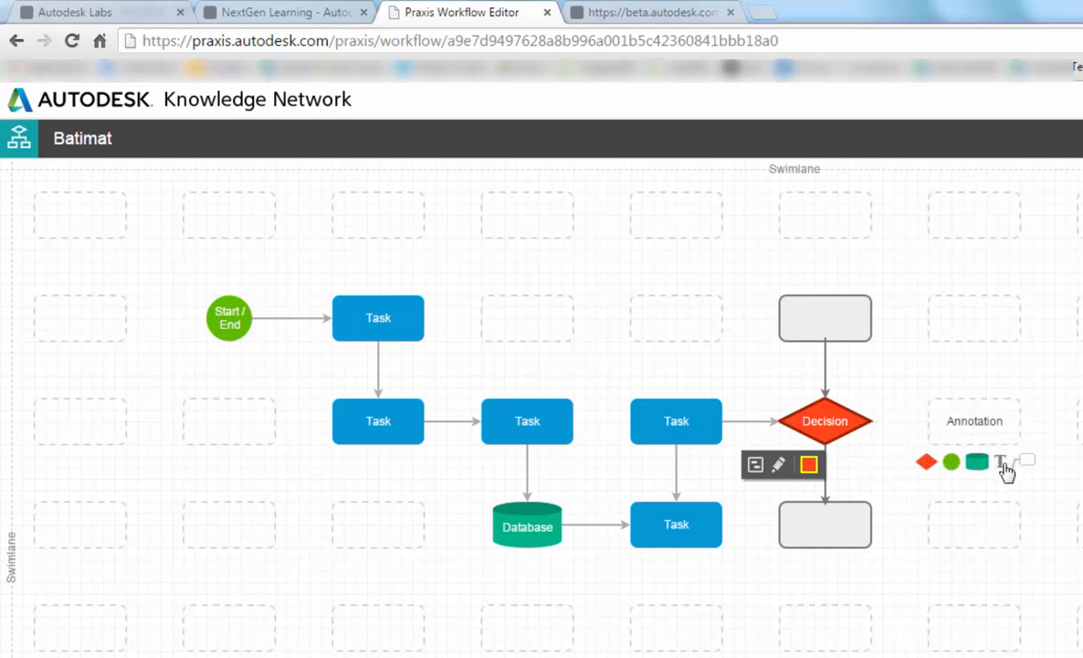
{"action": "left_click", "coordinate": [1002, 464]}
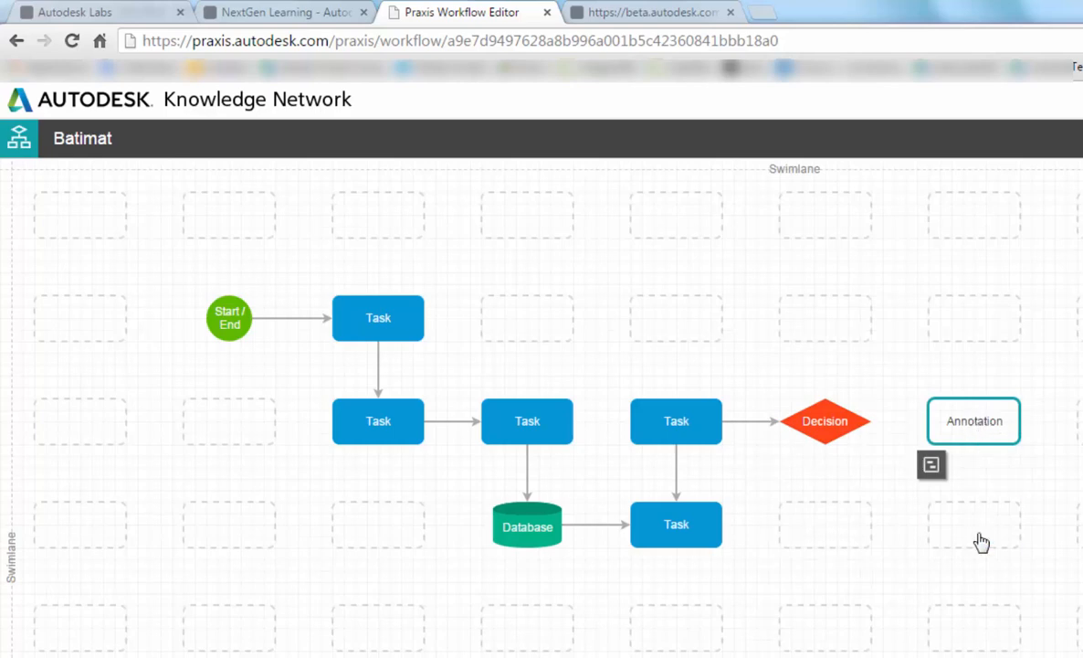
{"action": "mouse_move", "coordinate": [983, 548]}
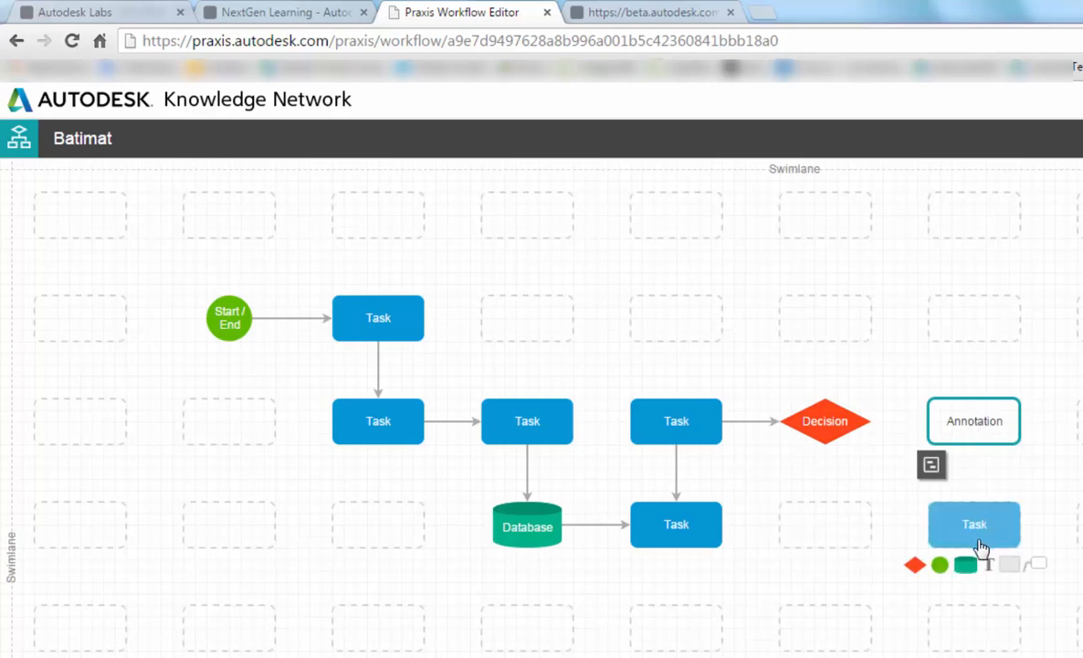
{"action": "left_click", "coordinate": [1042, 572]}
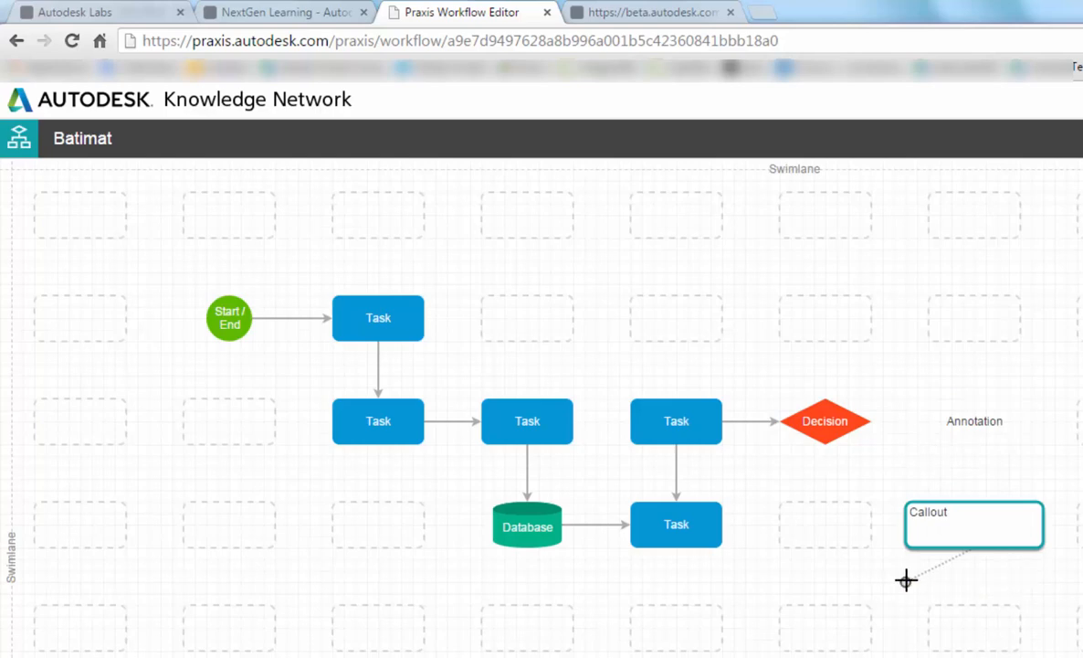
{"action": "left_click_drag", "start_coordinate": [906, 580], "coordinate": [985, 591]}
- Connect the Task below the first one to the Database and reverse the connector's direction back and forth
{"action": "left_click_drag", "start_coordinate": [378, 446], "coordinate": [492, 527]}
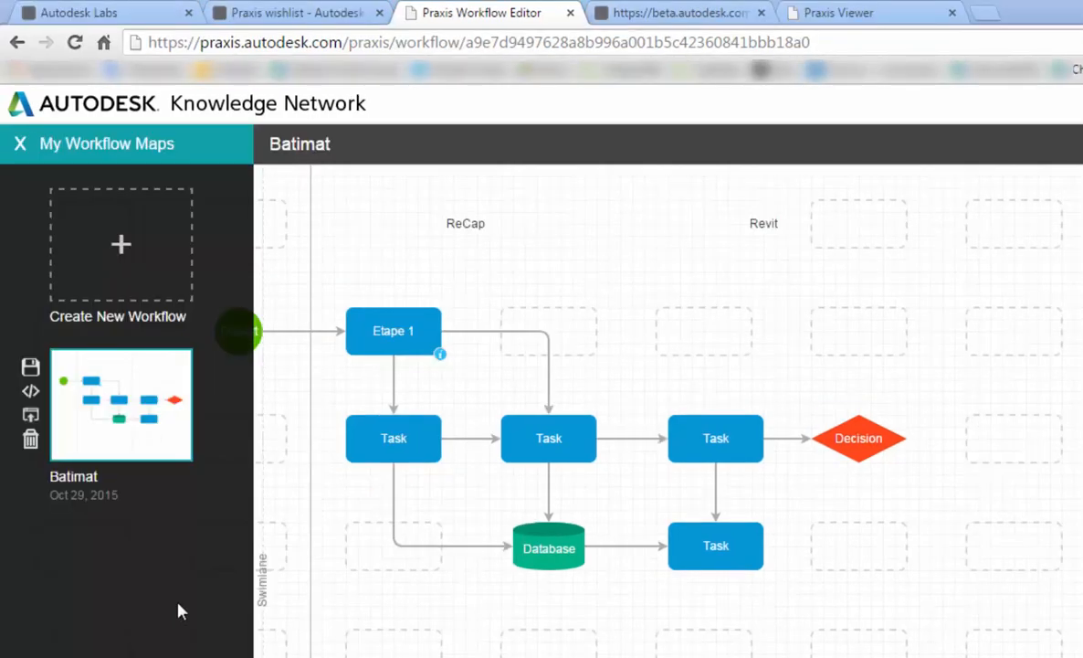
{"action": "mouse_move", "coordinate": [399, 561]}
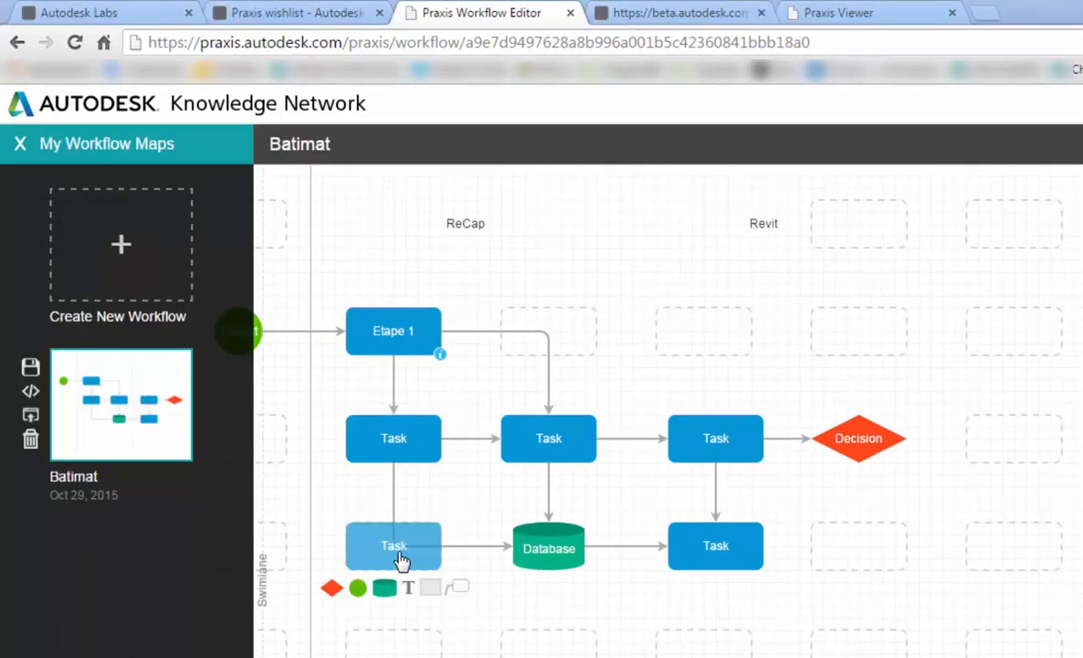
{"action": "left_click", "coordinate": [464, 546]}
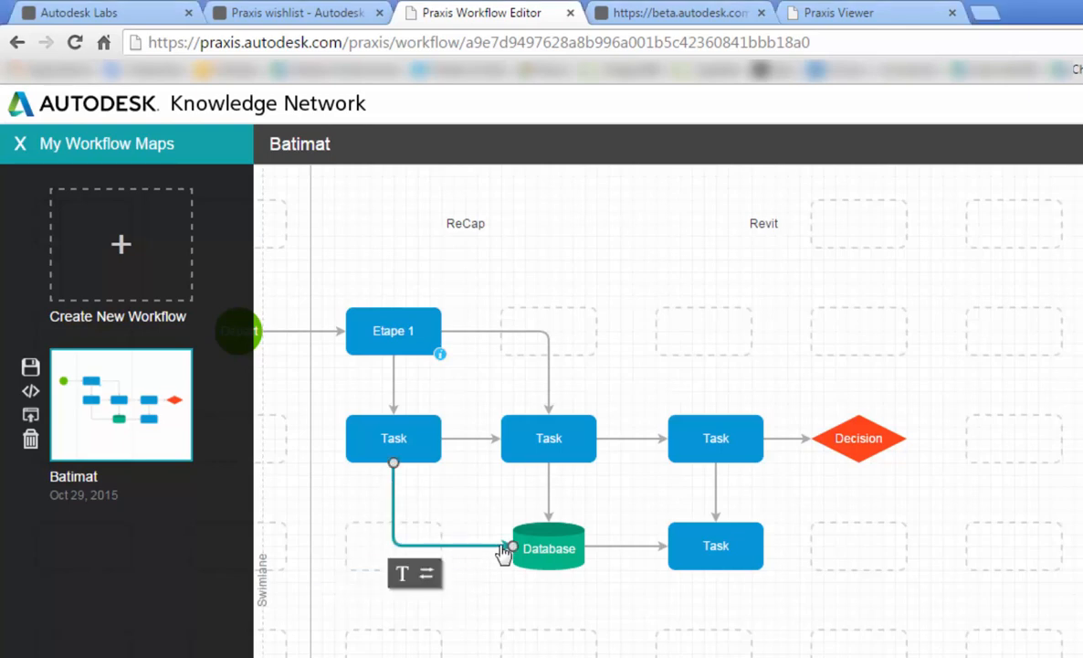
{"action": "left_click", "coordinate": [427, 574]}
{"action": "left_click", "coordinate": [426, 574]}
{"action": "left_click", "coordinate": [428, 575]}
{"action": "left_click", "coordinate": [427, 575]}
- Label the connector between the lower-left Task and the Database "bla bla"
{"action": "left_click", "coordinate": [402, 575]}
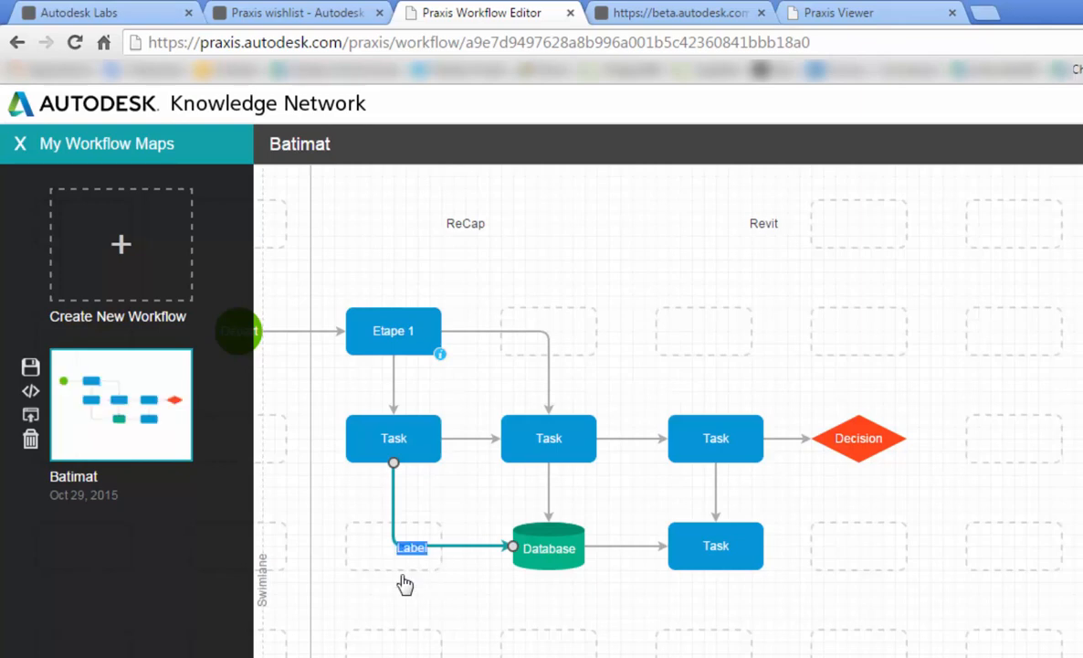
{"action": "type", "text": "bla bla"}
{"action": "left_click", "coordinate": [411, 477]}
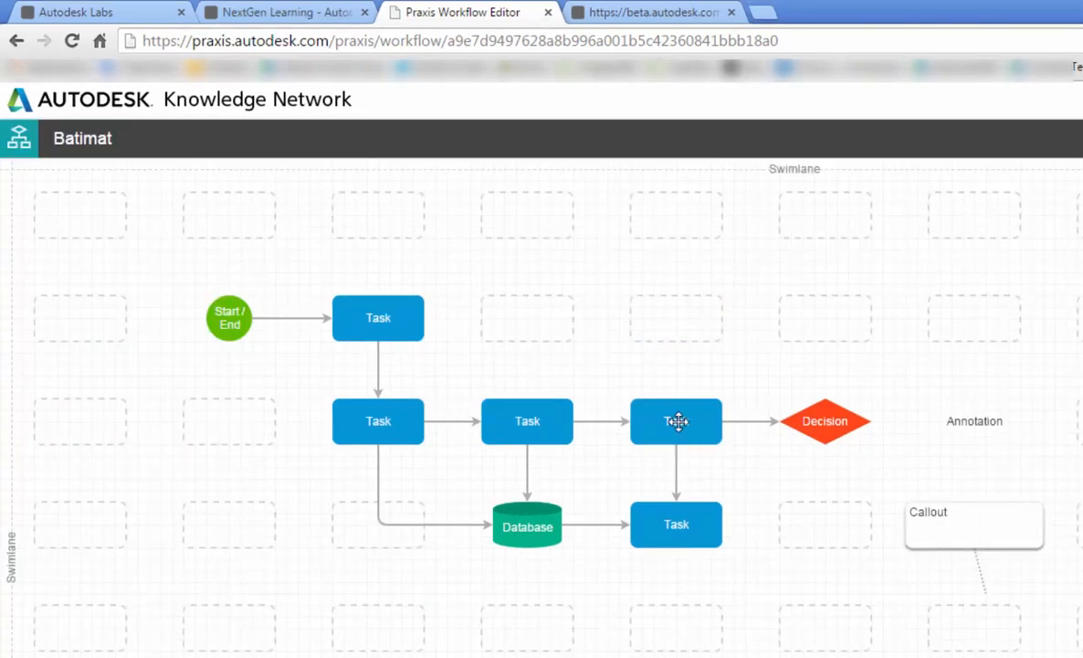
- Add a Container and fit it around the two stacked Tasks left of the Decision
{"action": "mouse_move", "coordinate": [673, 334]}
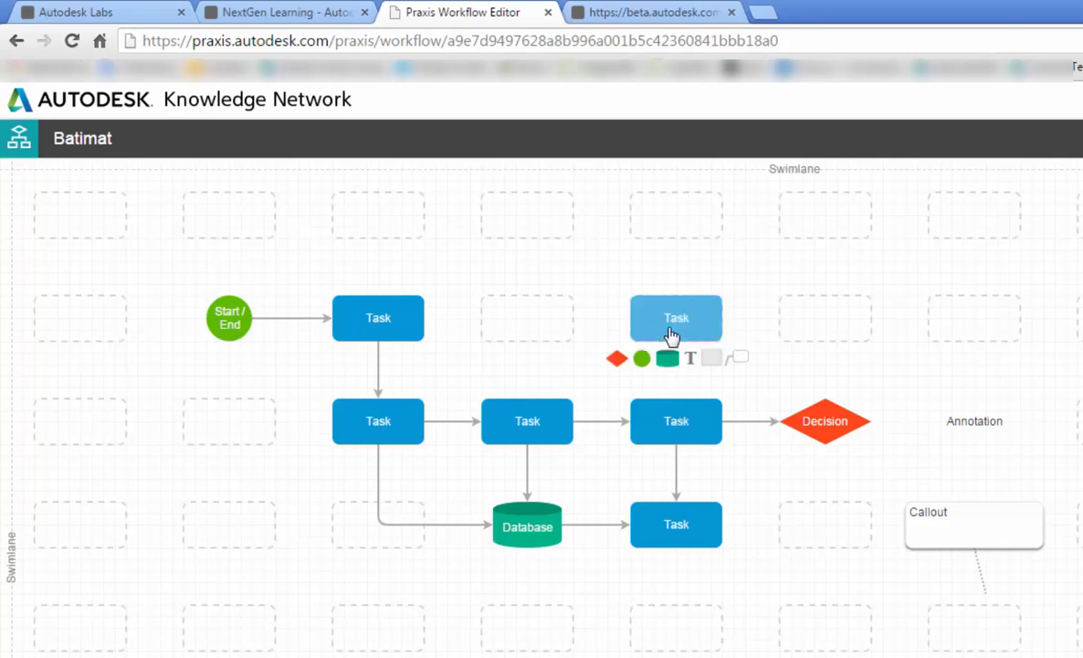
{"action": "left_click", "coordinate": [712, 368]}
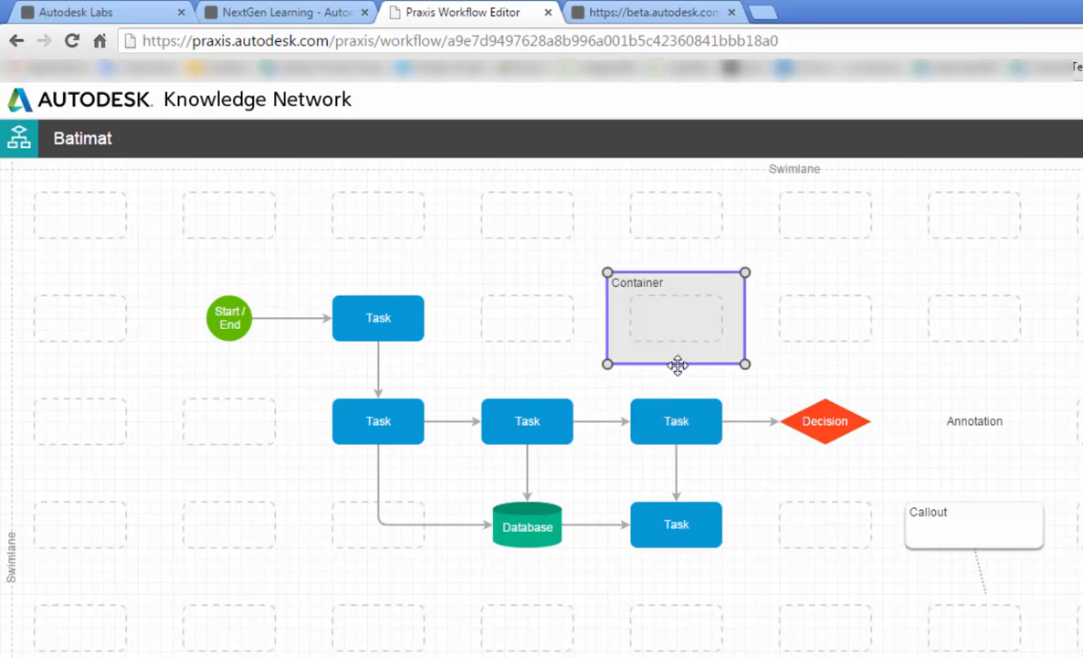
{"action": "left_click_drag", "start_coordinate": [683, 474], "coordinate": [742, 558]}
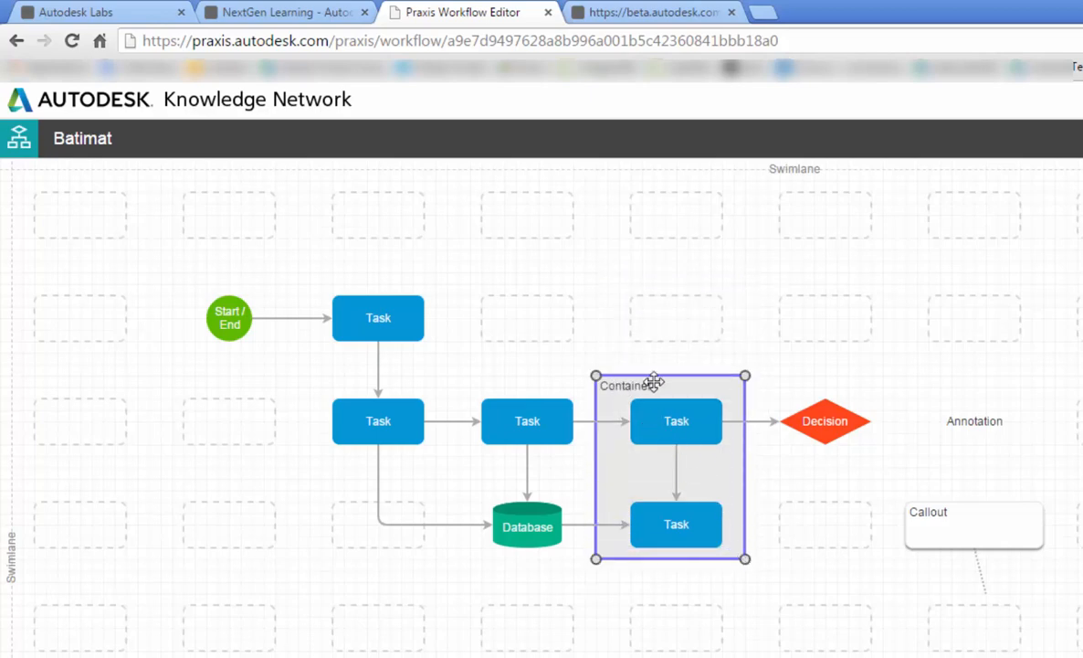
{"action": "left_click", "coordinate": [797, 320]}
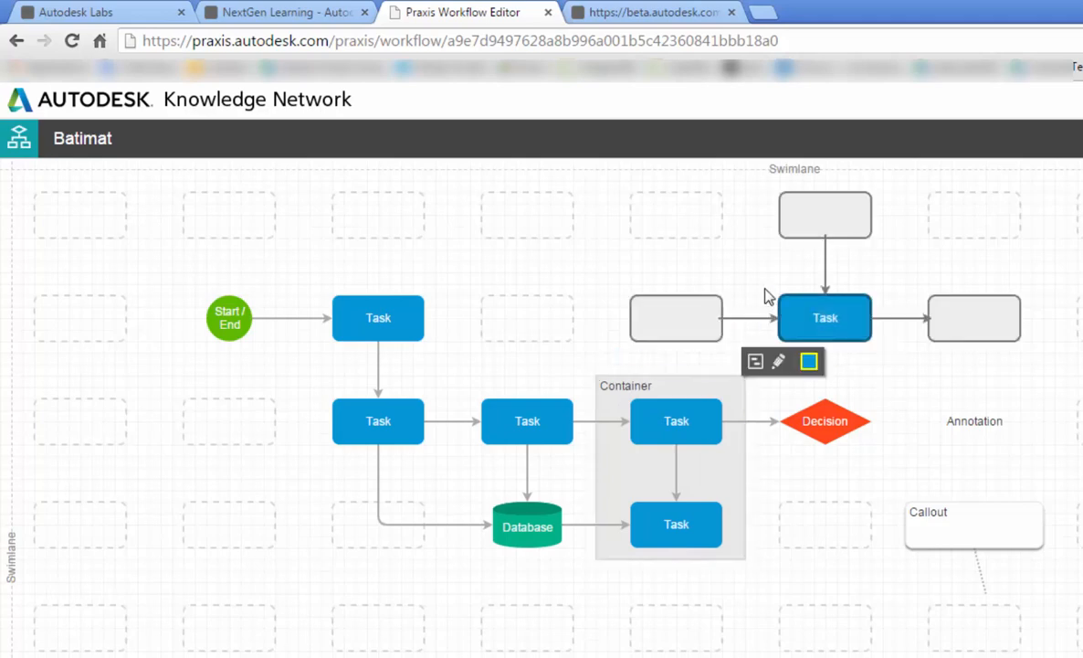
- Shift the Container with its two Tasks slightly to the right and delete the stray Task above the Decision
{"action": "mouse_move", "coordinate": [711, 384]}
{"action": "left_mouse_down"}
{"action": "mouse_move", "coordinate": [715, 347]}
{"action": "mouse_move", "coordinate": [710, 405]}
{"action": "mouse_move", "coordinate": [720, 365]}
{"action": "mouse_move", "coordinate": [716, 383]}
{"action": "left_mouse_up"}
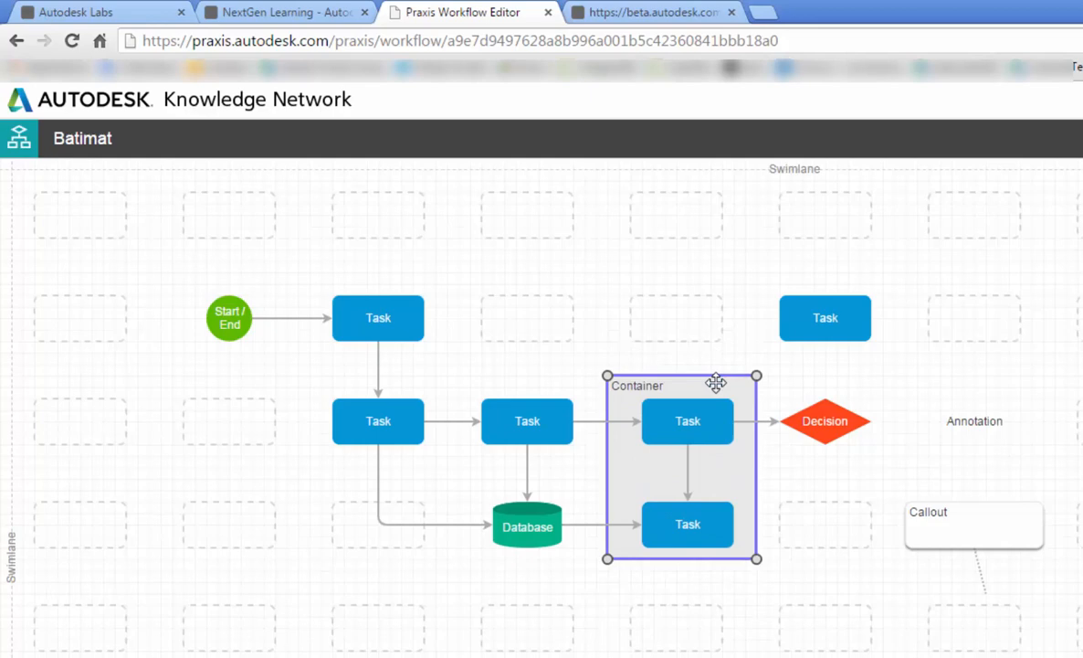
{"action": "left_click", "coordinate": [792, 317]}
{"action": "key", "text": "Delete"}
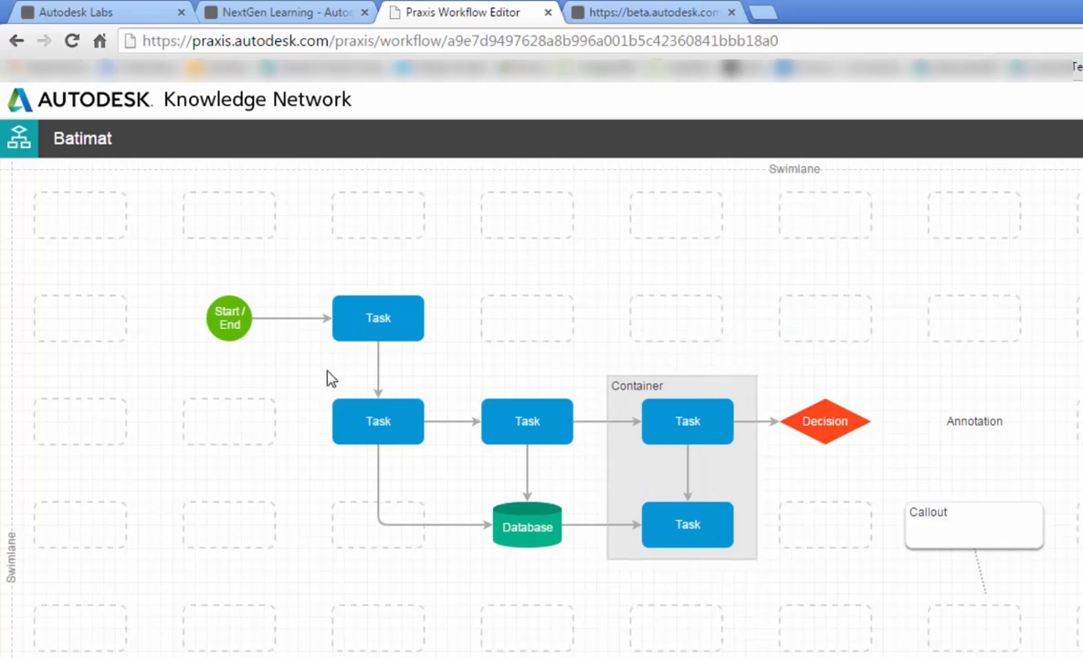
- Rename the green Start / End shape as "Départ"
{"action": "double_click", "coordinate": [229, 318]}
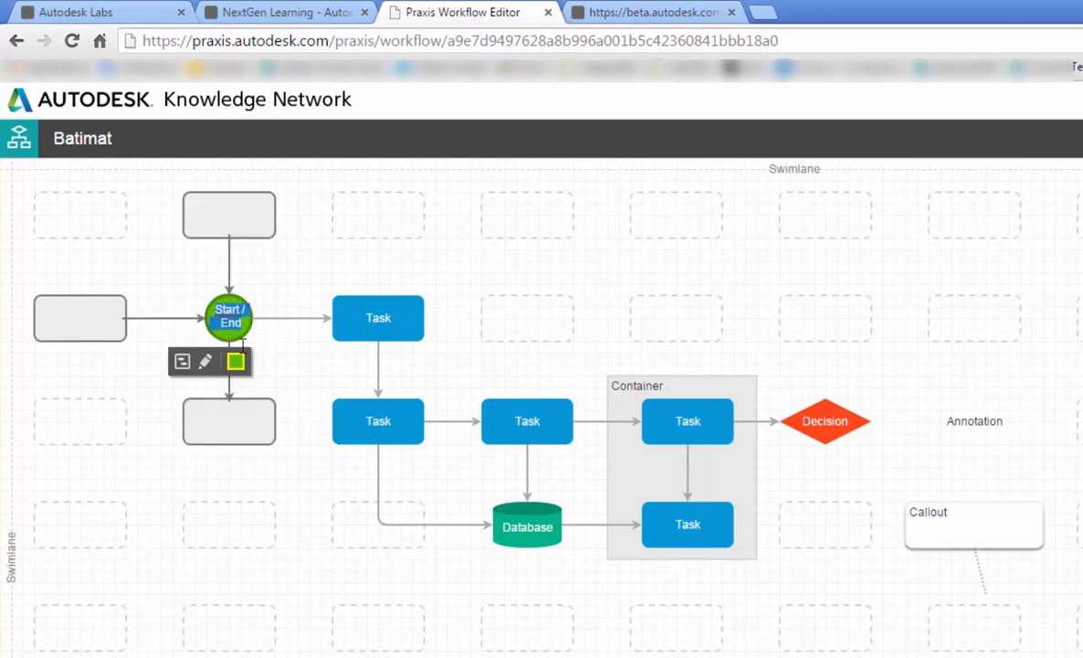
{"action": "type", "text": "pDé"}
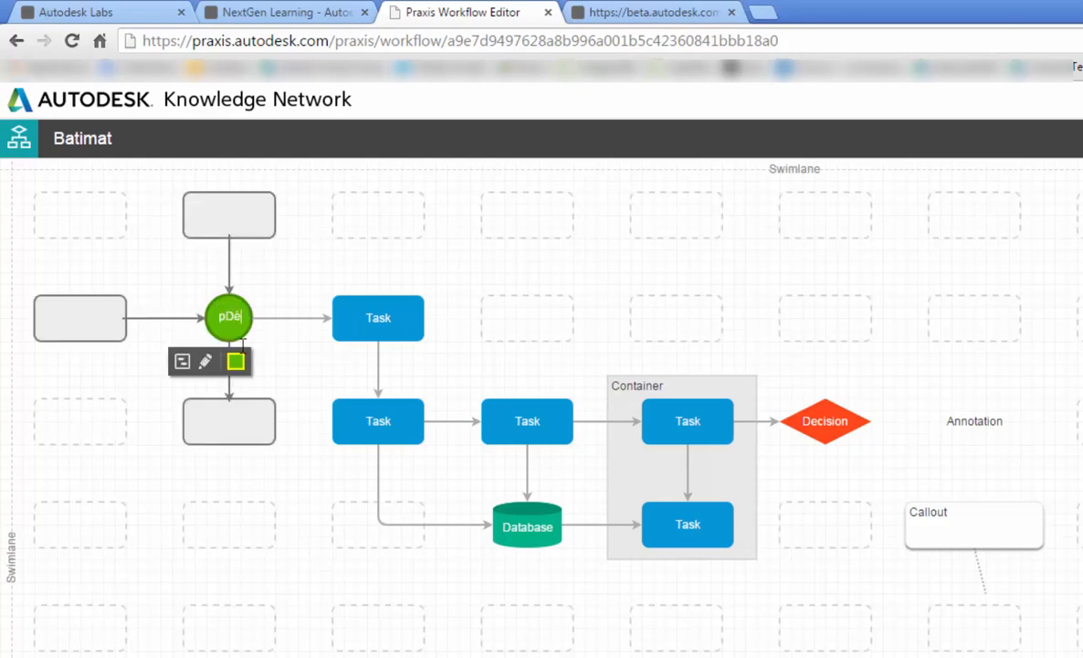
{"action": "type", "text": "art"}
{"action": "left_click", "coordinate": [279, 267]}
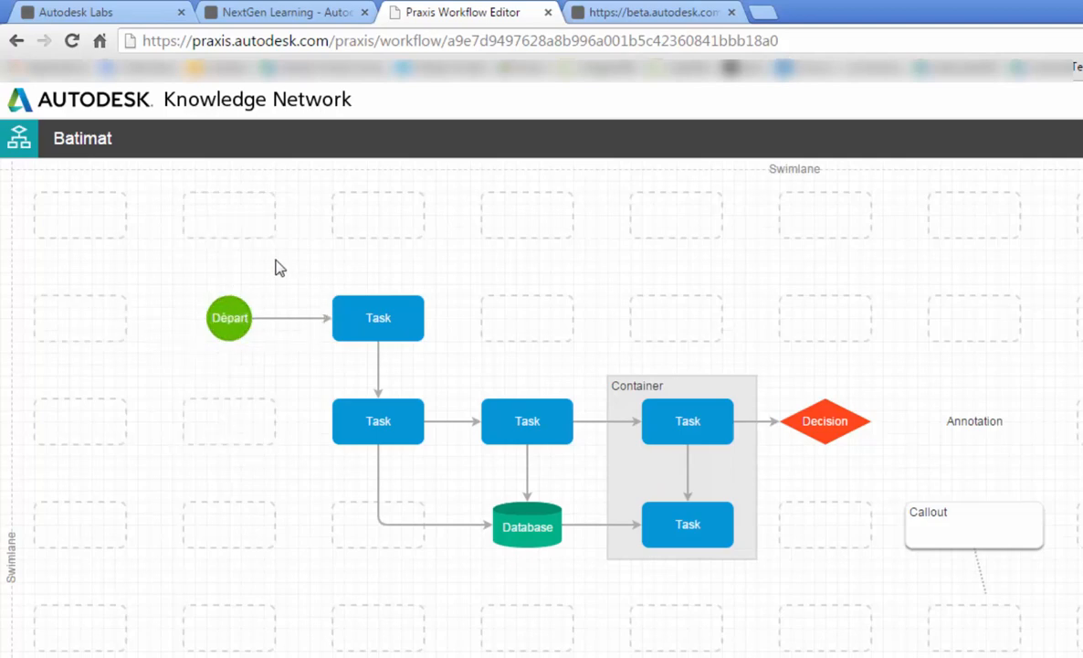
- Rename the Task directly following the Départ shape as "Etape 1"
{"action": "left_click", "coordinate": [383, 319]}
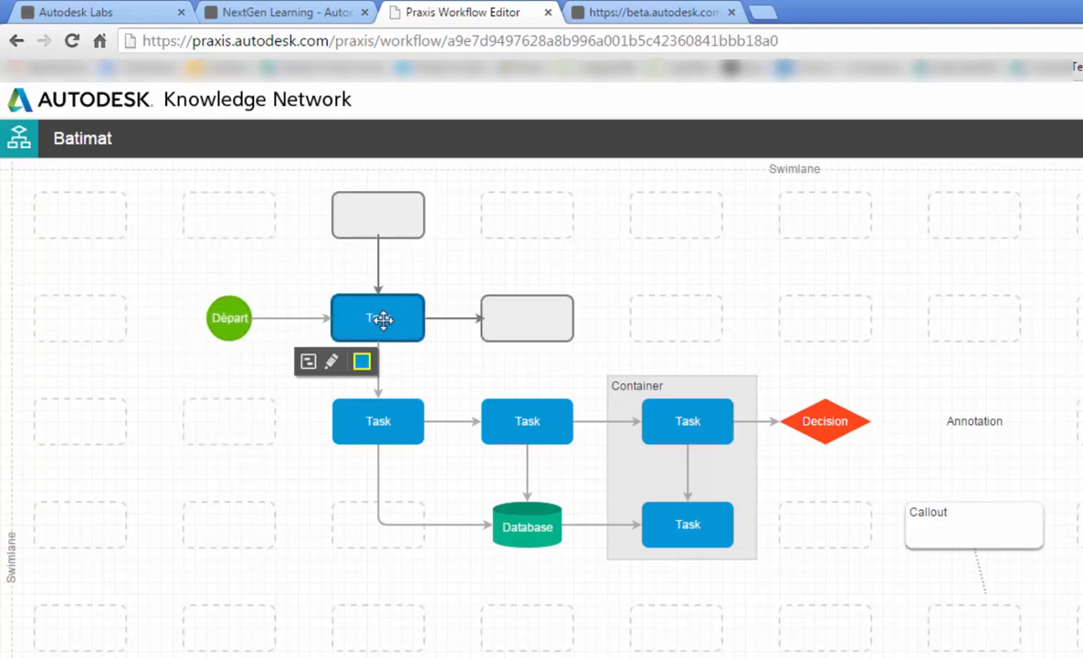
{"action": "type", "text": "C"}
{"action": "type", "text": "tape 1"}
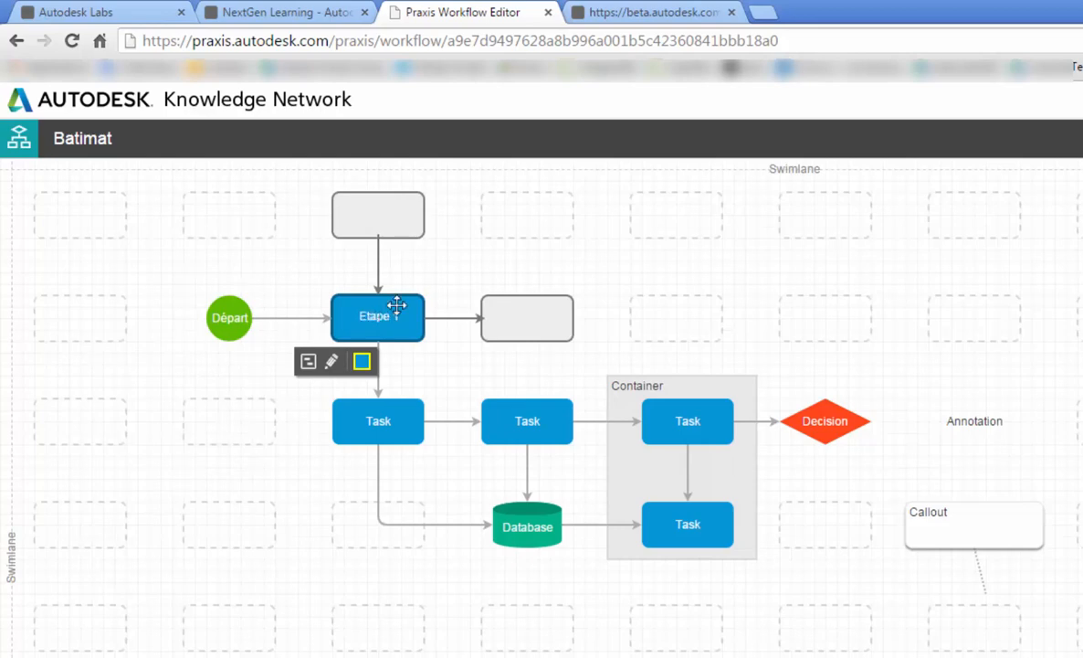
{"action": "left_click", "coordinate": [436, 261]}
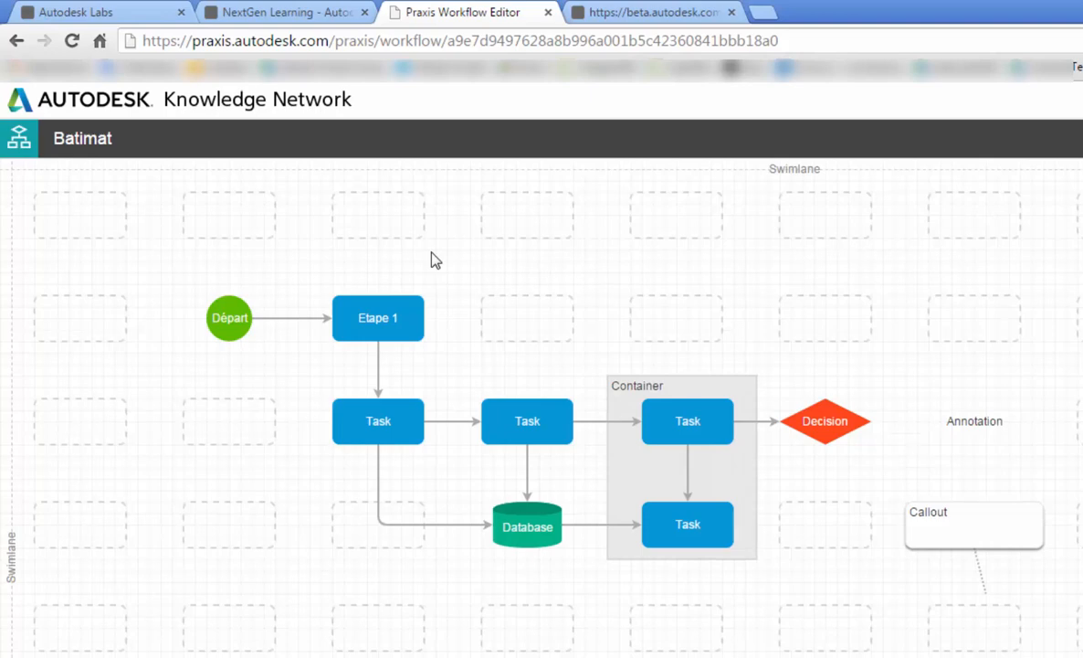
- Open the Etape 1 task's page for editing and enter "FLLEEZkERMKm" as its body text
{"action": "left_click", "coordinate": [358, 307]}
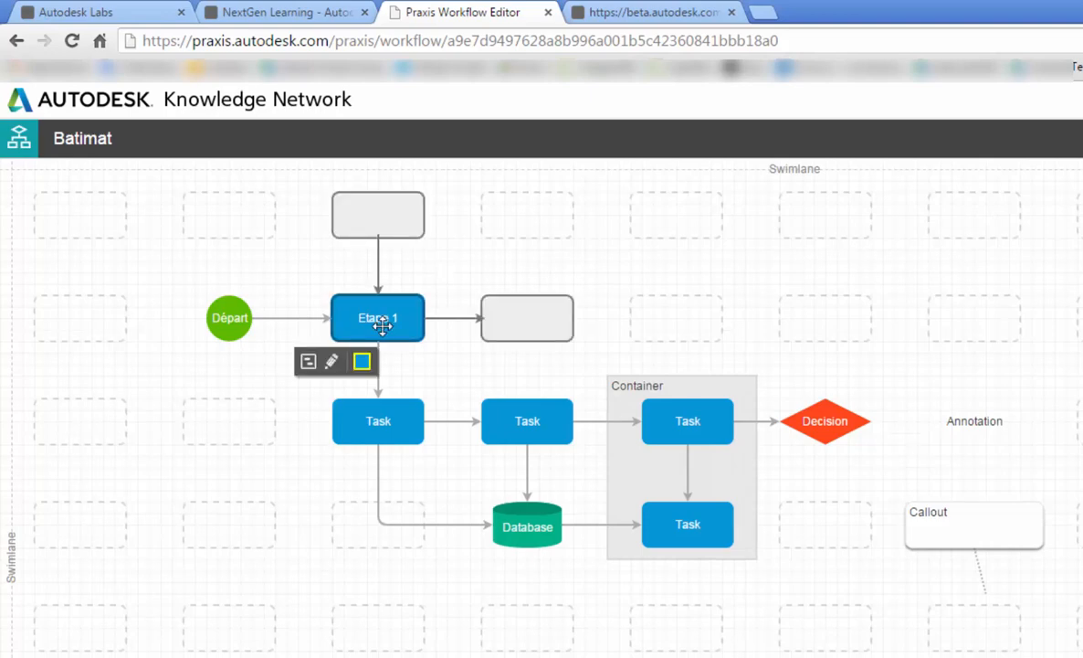
{"action": "left_click", "coordinate": [334, 366]}
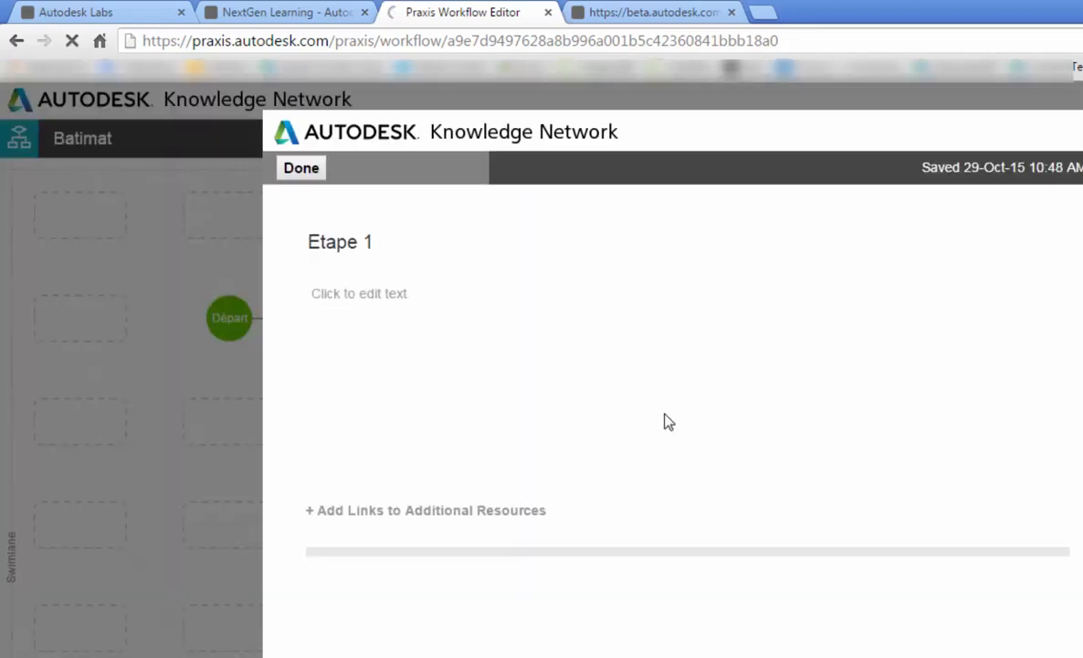
{"action": "left_click", "coordinate": [384, 294]}
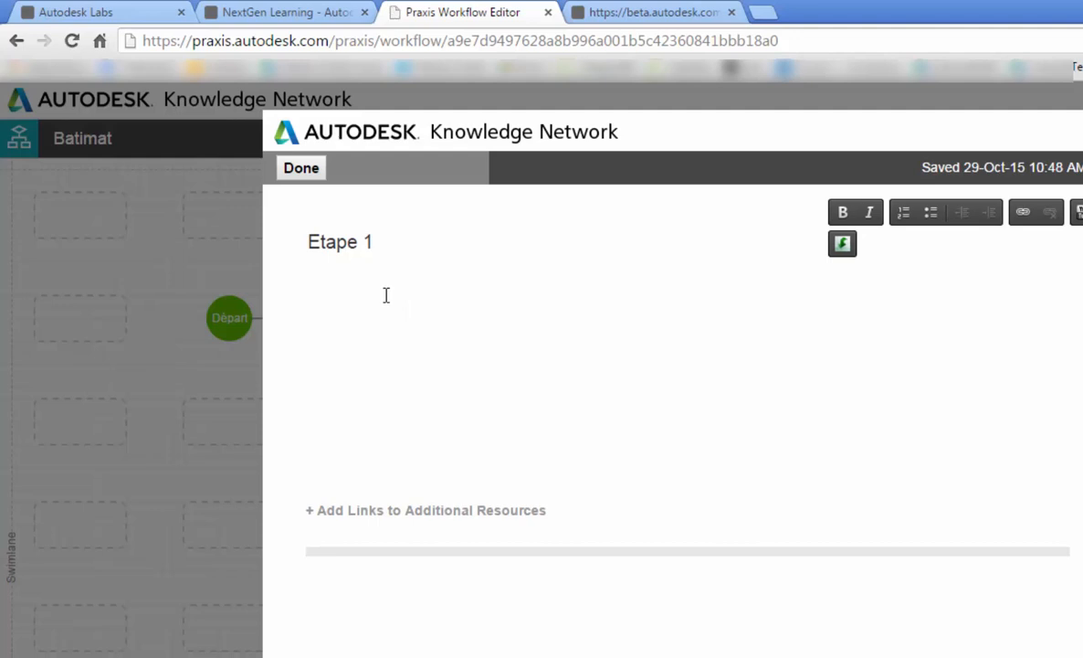
{"action": "type", "text": "FLLEEZkERMKm"}
- Make the "EZkERMKm" part of the body text bold and italic
{"action": "left_click_drag", "start_coordinate": [345, 293], "coordinate": [459, 295]}
{"action": "left_click", "coordinate": [841, 215]}
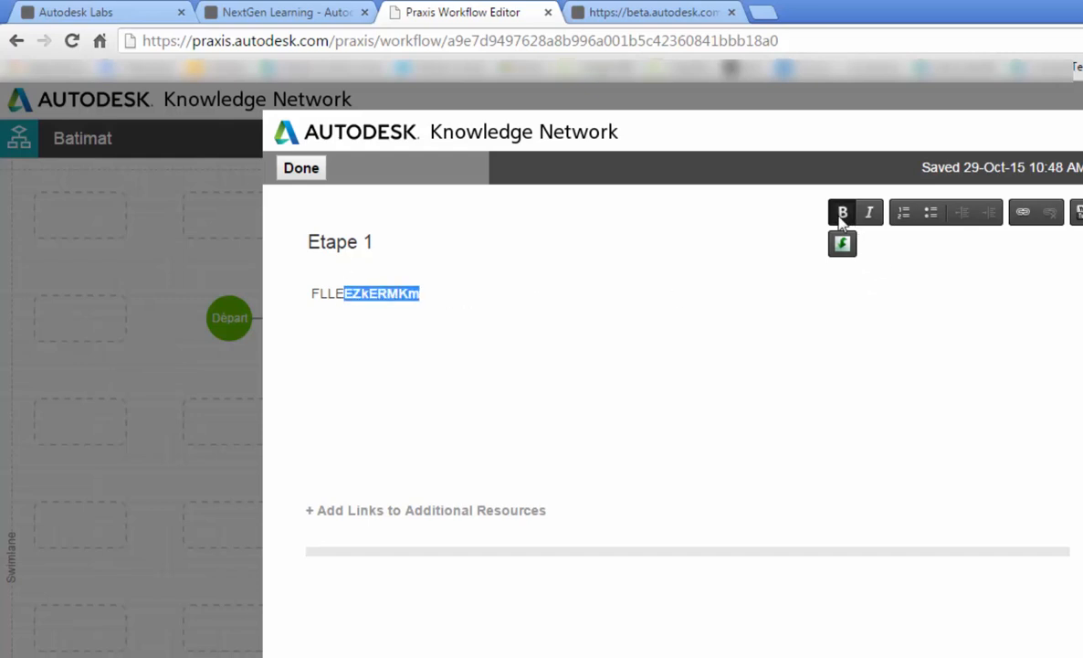
{"action": "left_click", "coordinate": [867, 214]}
{"action": "left_click", "coordinate": [442, 293]}
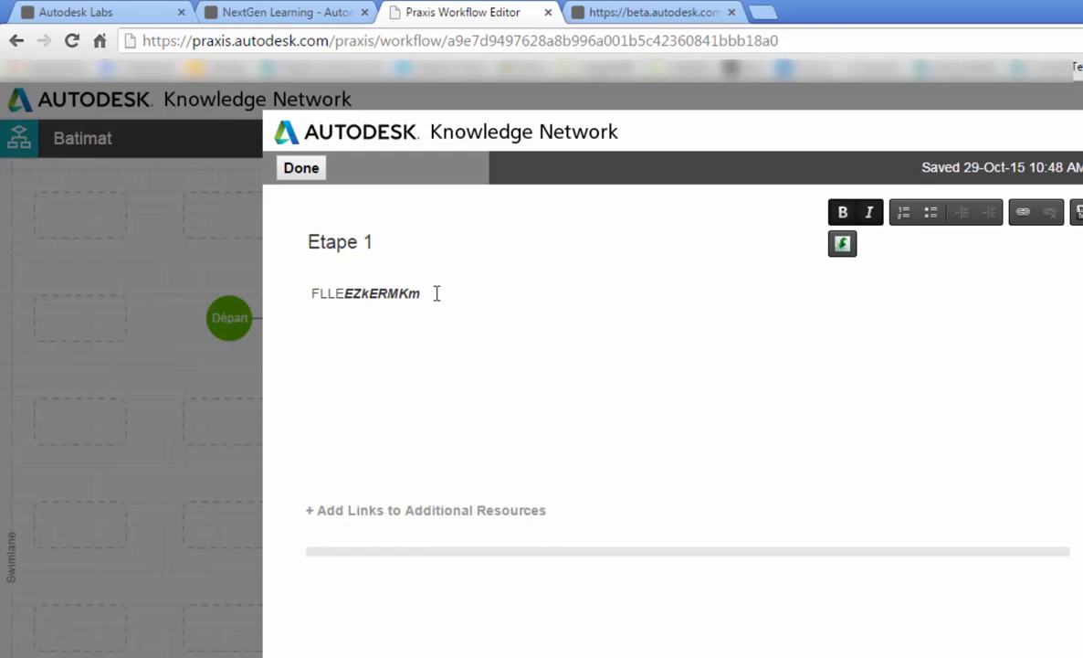
- Add a numbered list below the text with the items "djfdjfd;kf", "dfjdlkfjdlkjf", "dfd;f;dnfd;jnf" and "dlhfjdhfjdhfkjhd"
{"action": "key", "text": "Return"}
{"action": "left_click", "coordinate": [903, 212]}
{"action": "type", "text": "djf"}
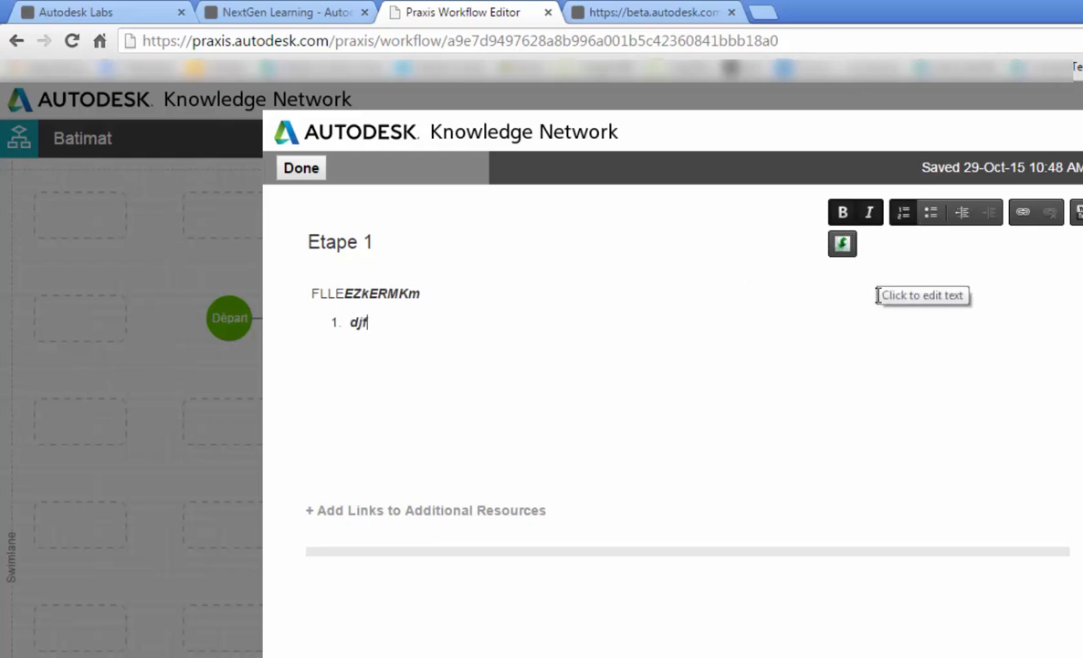
{"action": "type", "text": "djfd;kf"}
{"action": "key", "text": "Return"}
{"action": "type", "text": "dfjdlkfjdlkjf"}
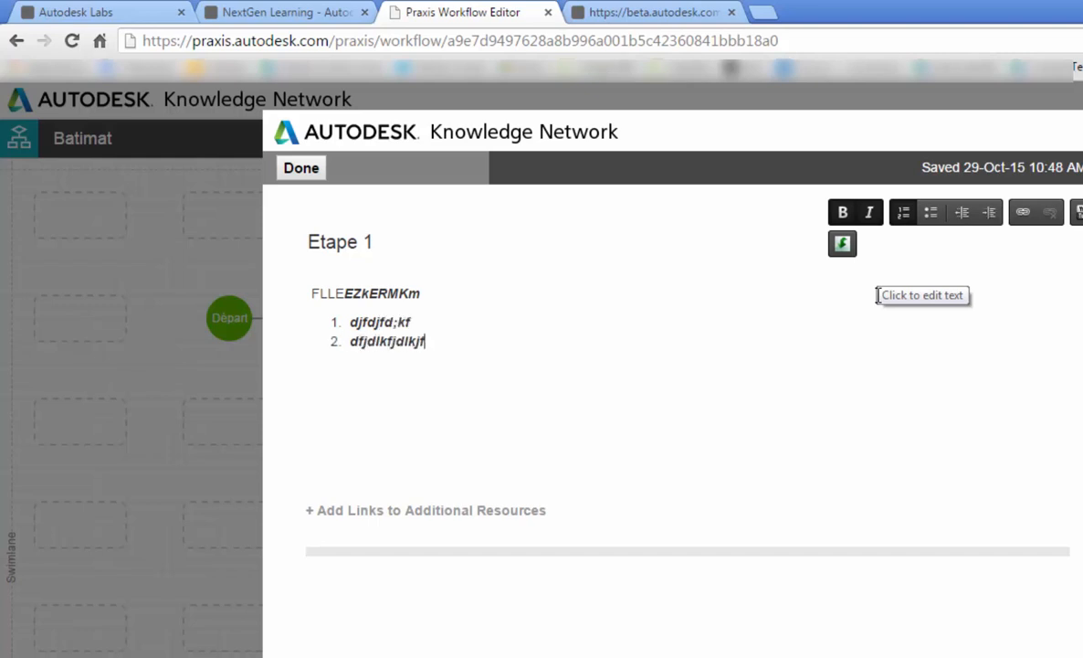
{"action": "key", "text": "Return"}
{"action": "type", "text": "dfd;f;dnf"}
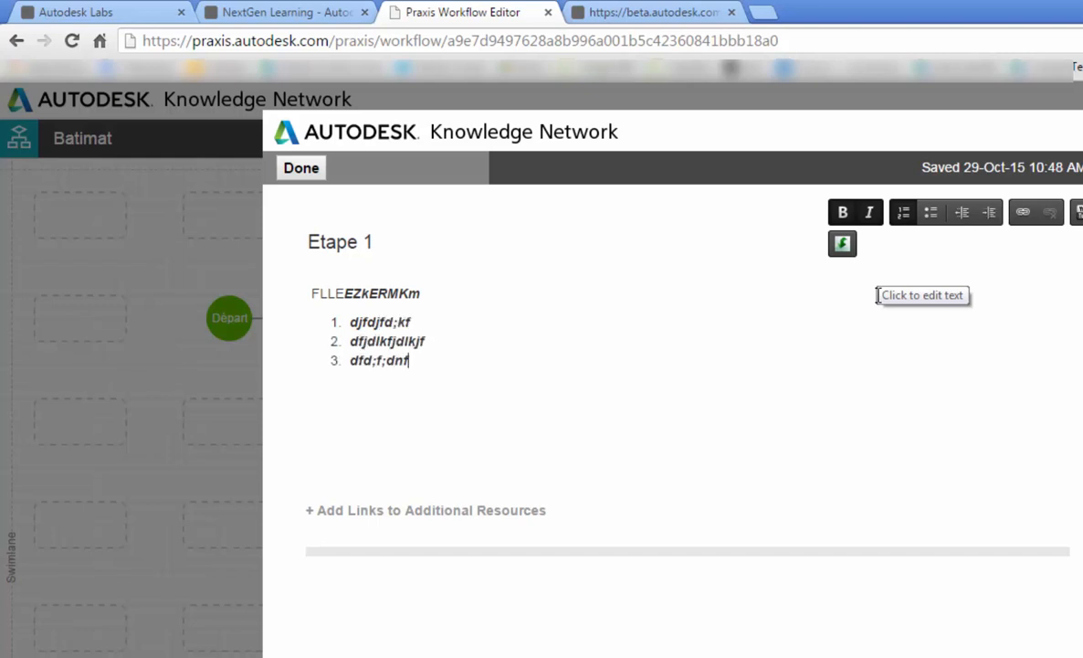
{"action": "type", "text": "d;jnf dlhfjdhfjdhfkjhd"}
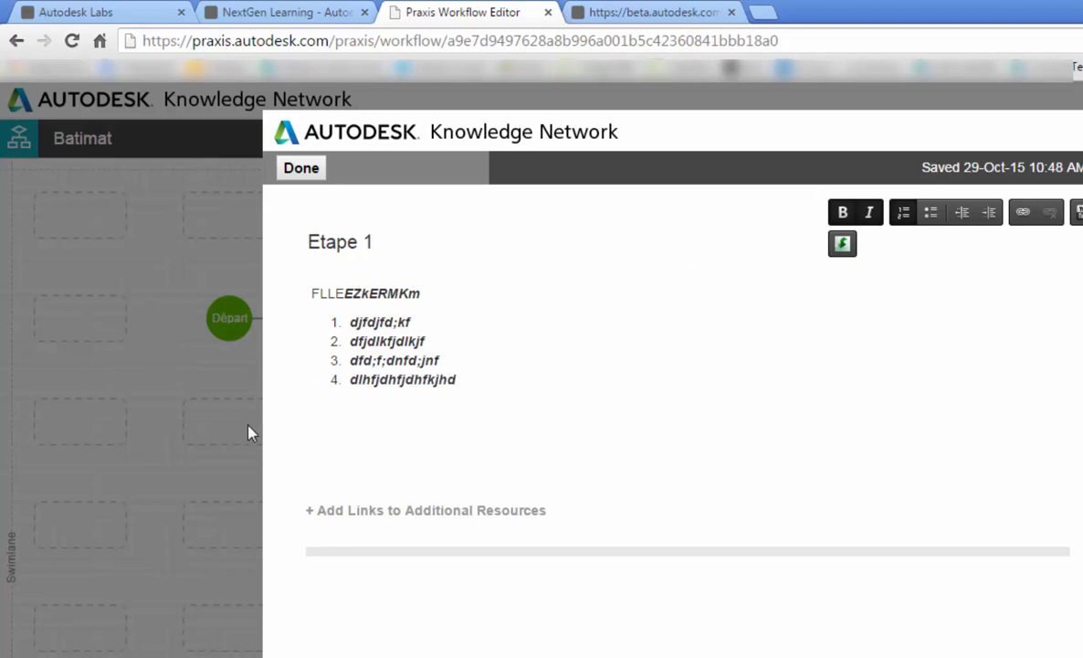
- Turn the fourth list item into a plain paragraph and the third into a bulleted item
{"action": "left_click", "coordinate": [929, 212]}
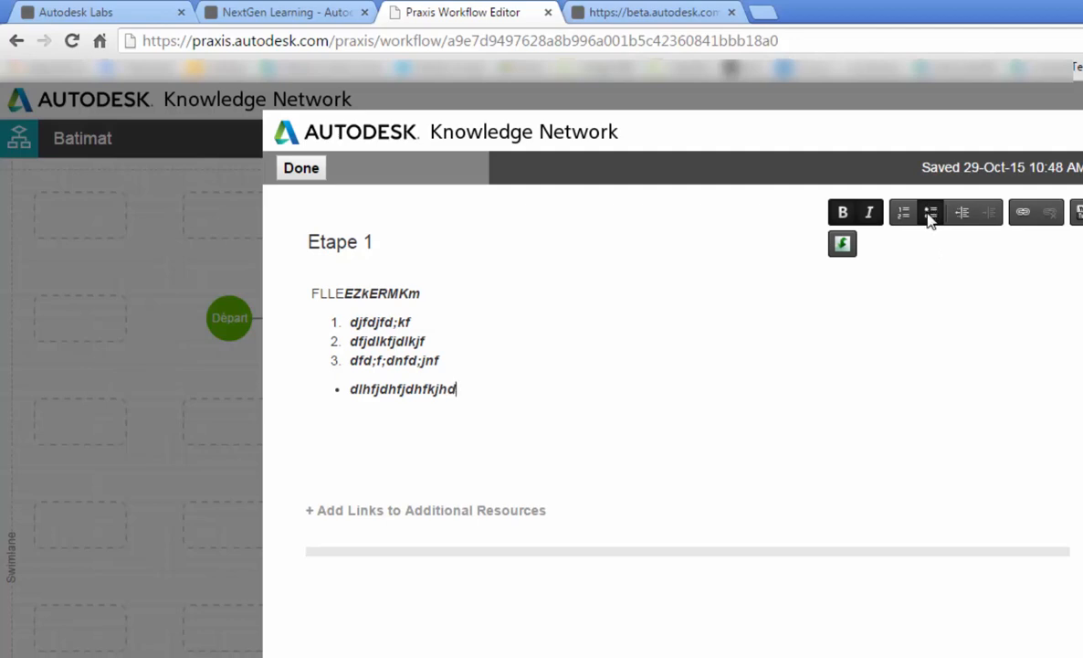
{"action": "left_click", "coordinate": [930, 212]}
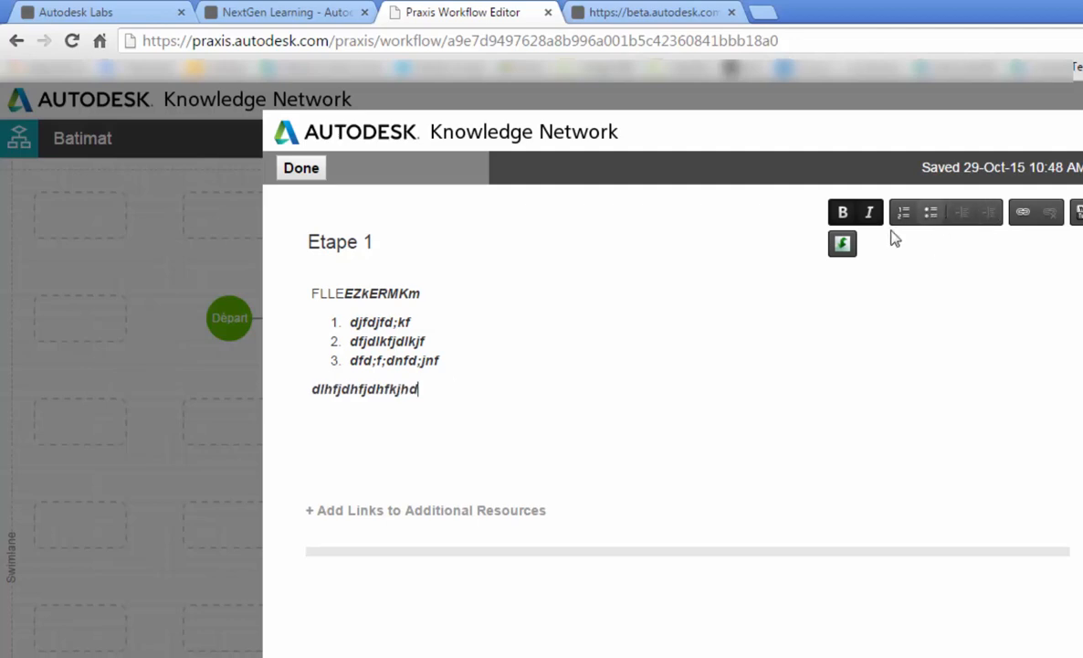
{"action": "left_click", "coordinate": [409, 361]}
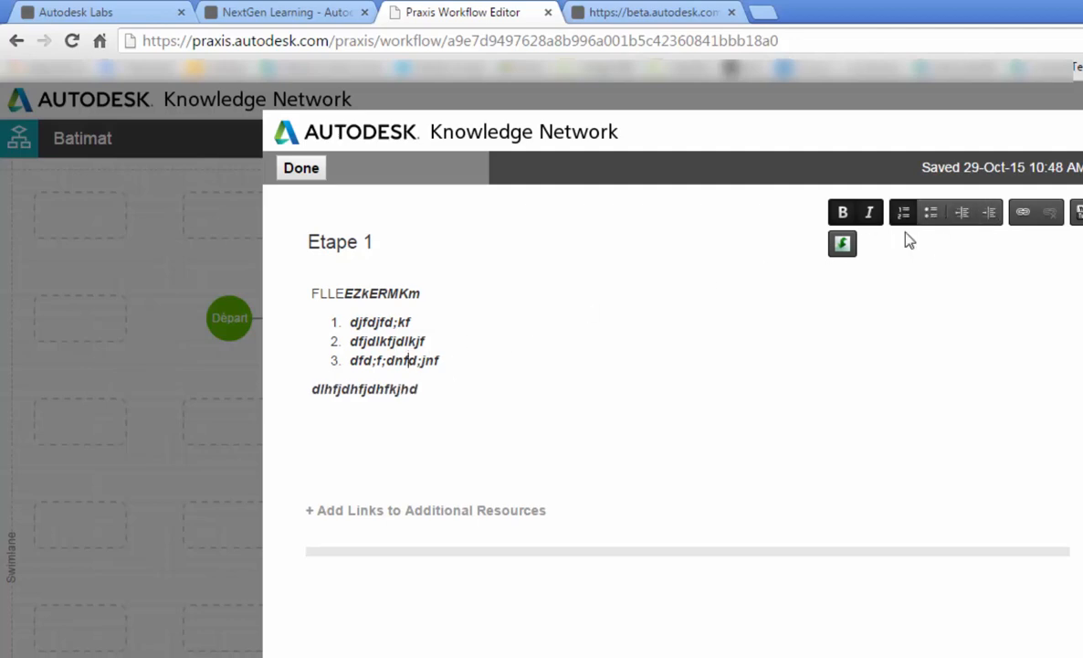
{"action": "left_click", "coordinate": [963, 213]}
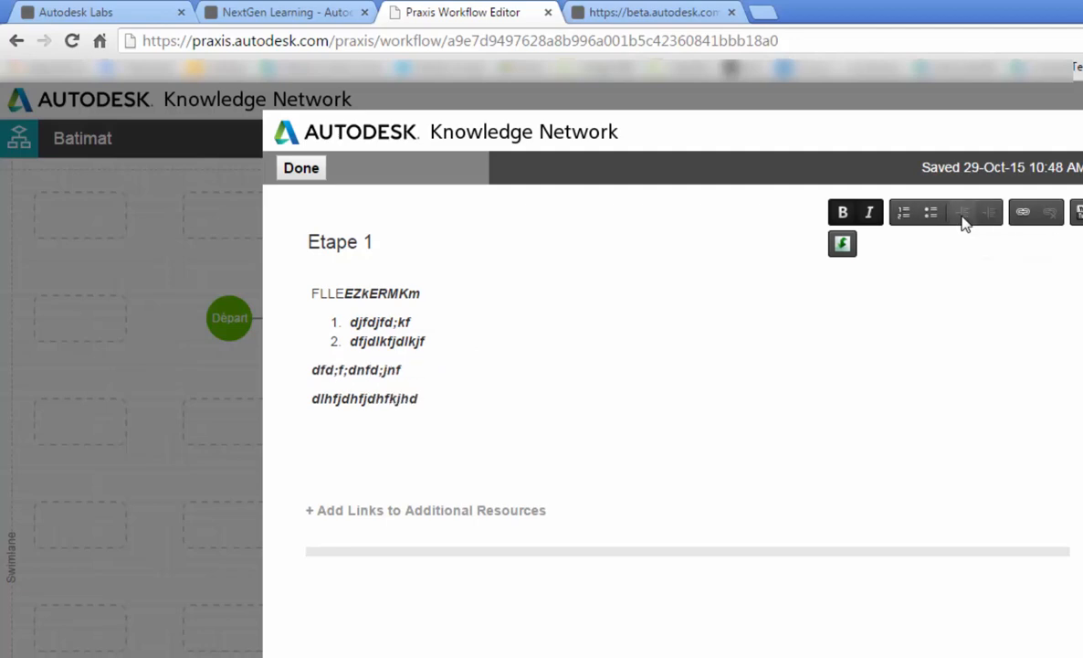
{"action": "left_click", "coordinate": [931, 213]}
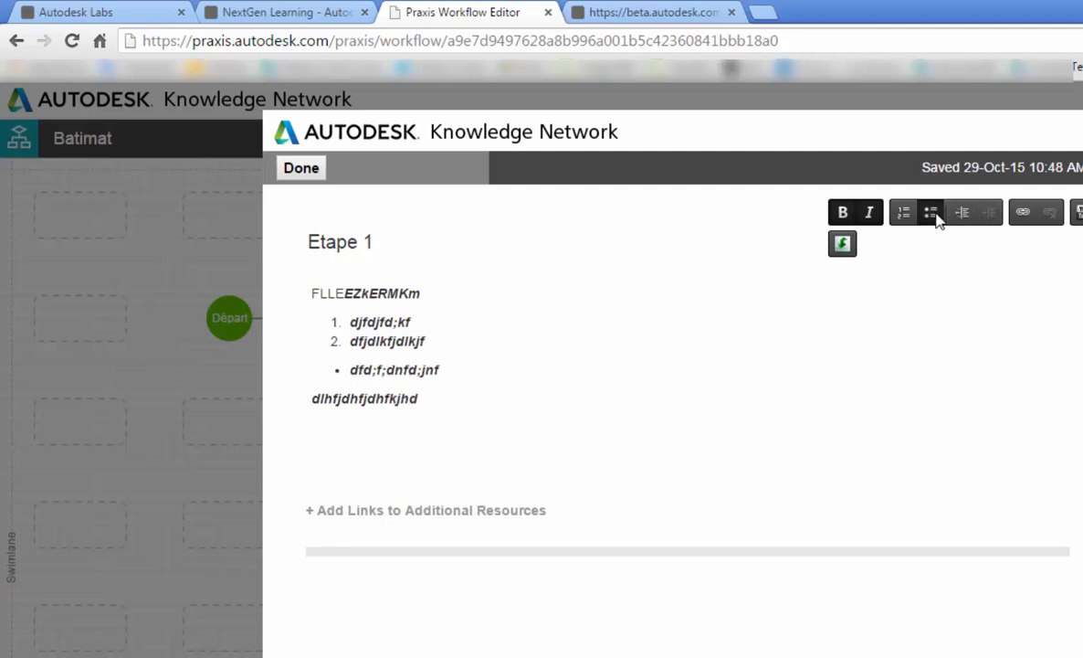
- Insert a link to the Autodesk Labs page inside the bulleted item and split the link onto its own bullet
{"action": "left_click", "coordinate": [1025, 214]}
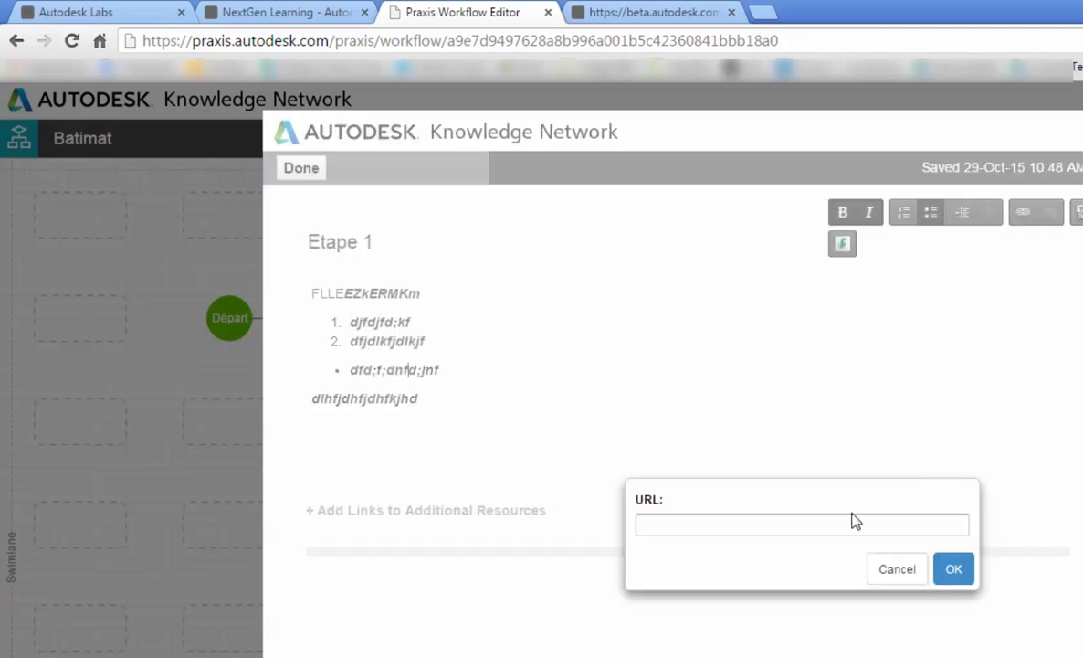
{"action": "left_click", "coordinate": [92, 20]}
{"action": "left_click", "coordinate": [347, 40]}
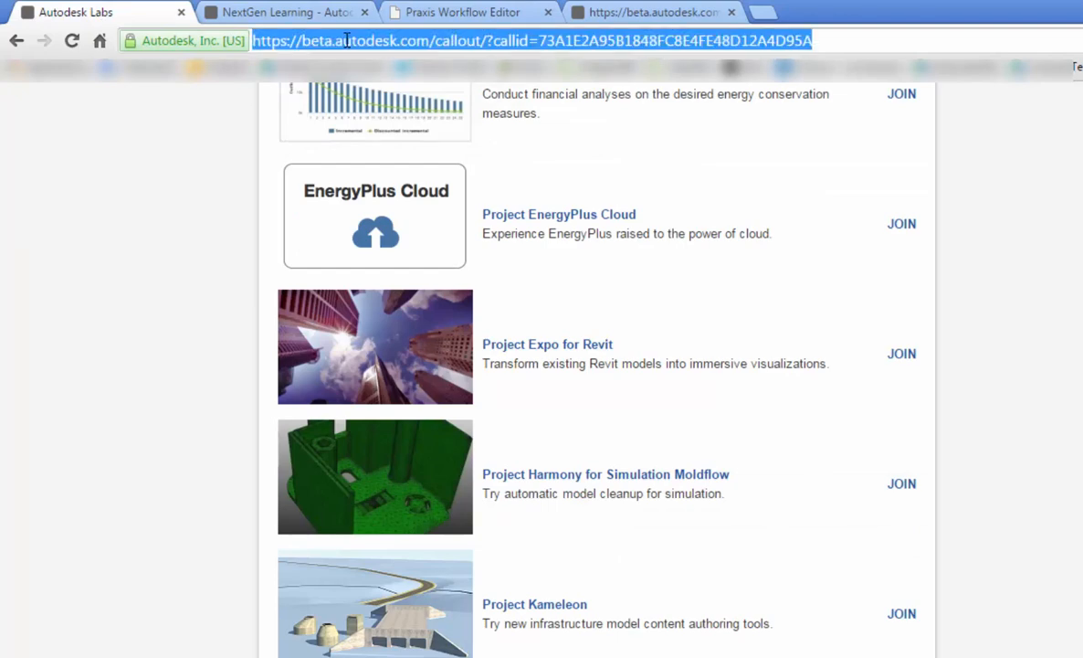
{"action": "left_click", "coordinate": [657, 12]}
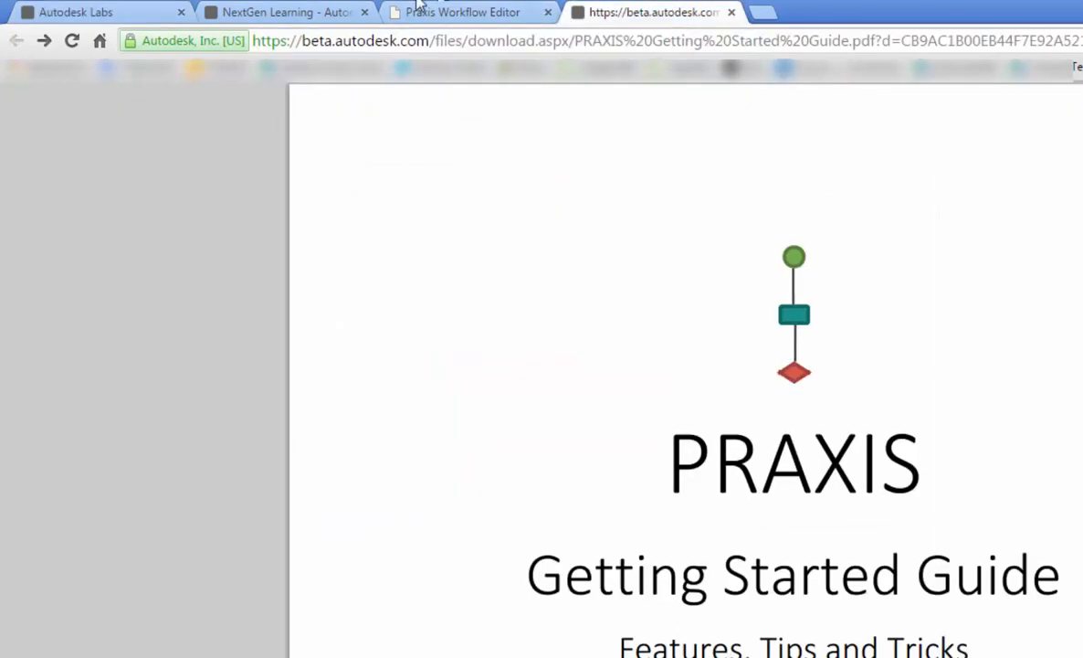
{"action": "left_click", "coordinate": [463, 11]}
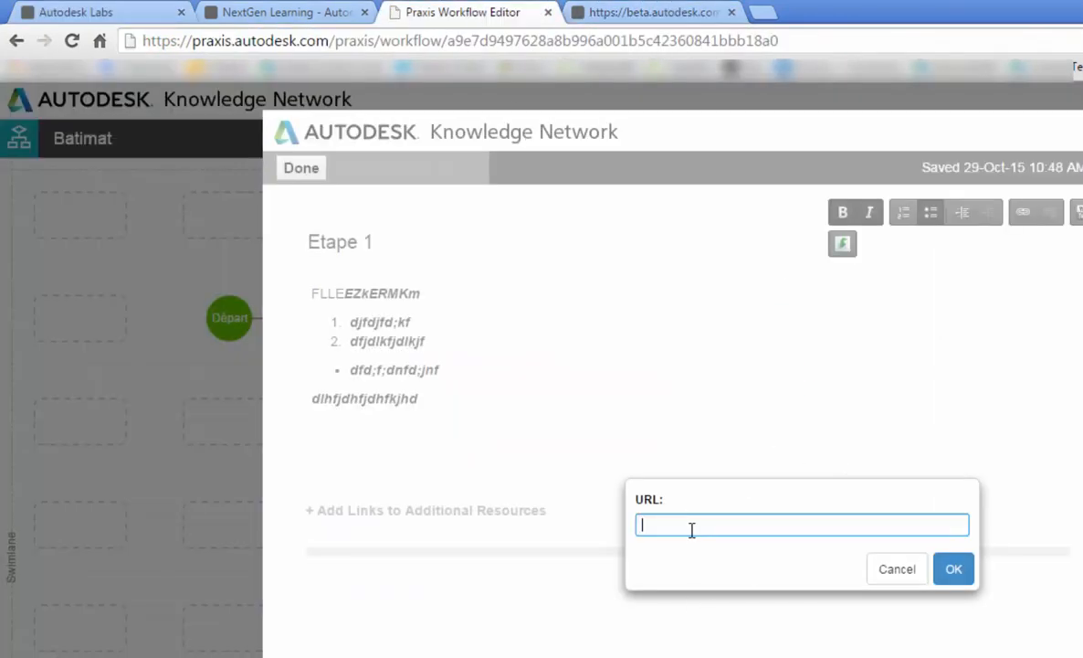
{"action": "key", "text": "ctrl+v"}
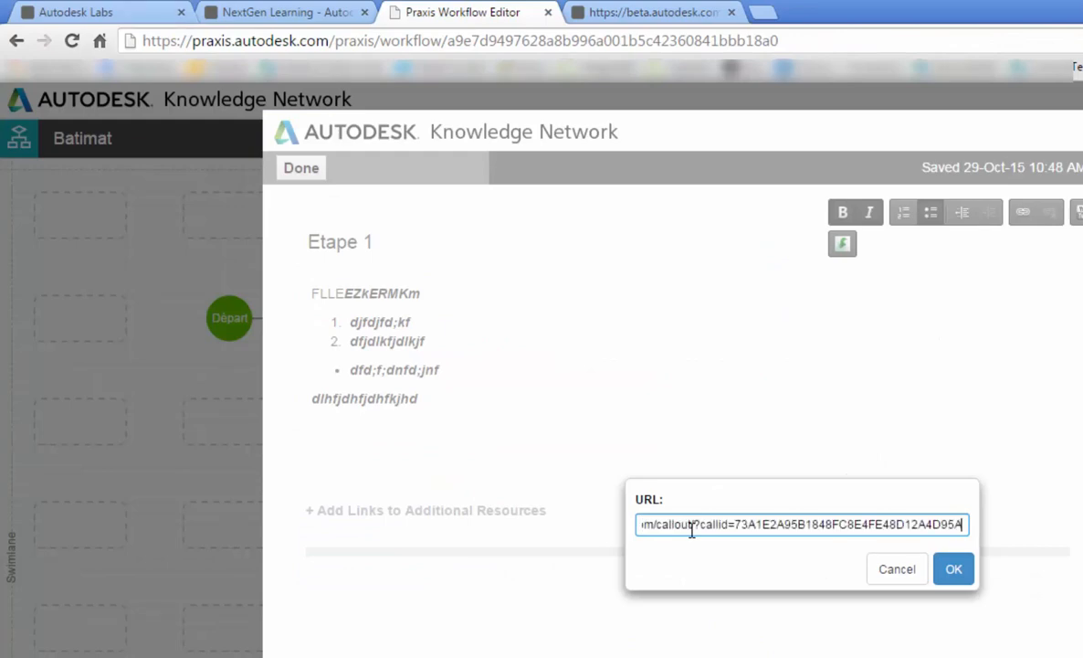
{"action": "left_click", "coordinate": [953, 569]}
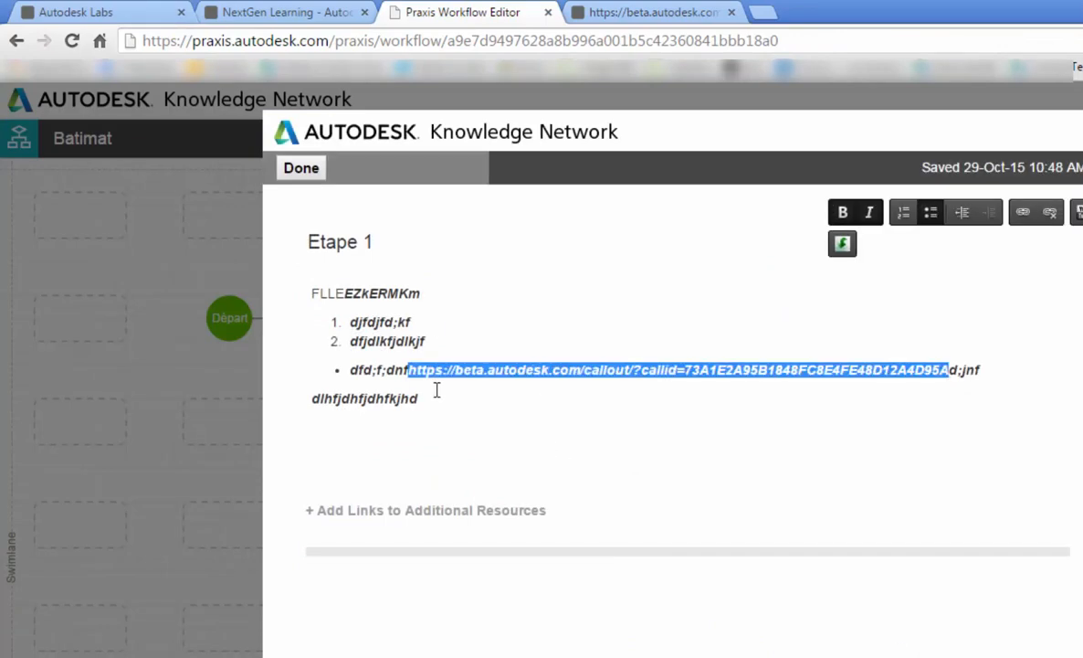
{"action": "left_click", "coordinate": [408, 372]}
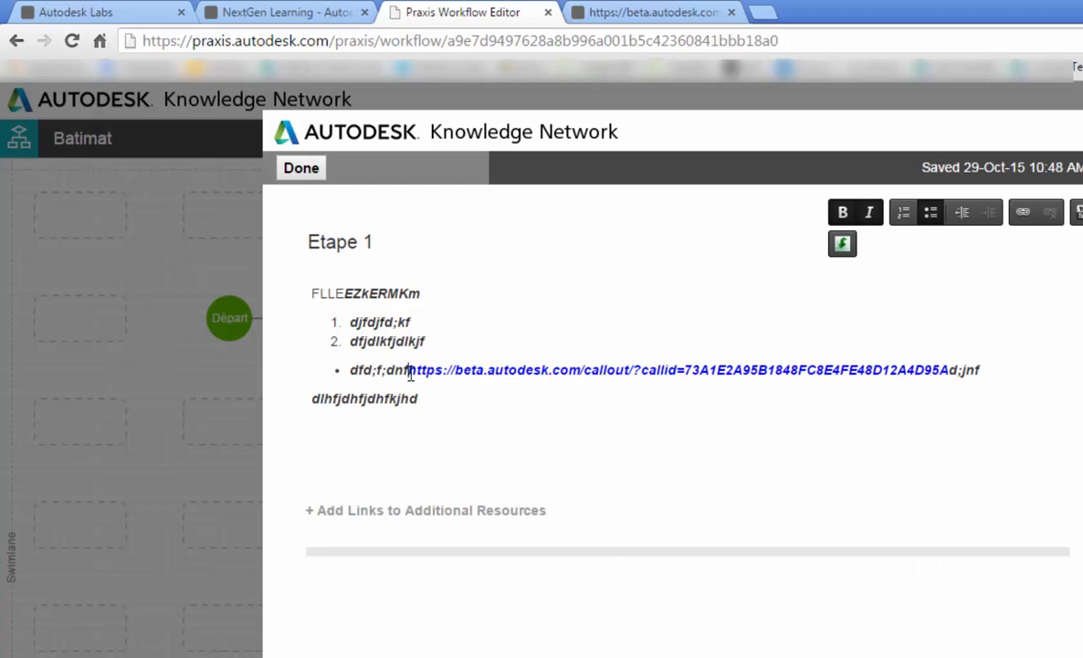
{"action": "key", "text": "Return"}
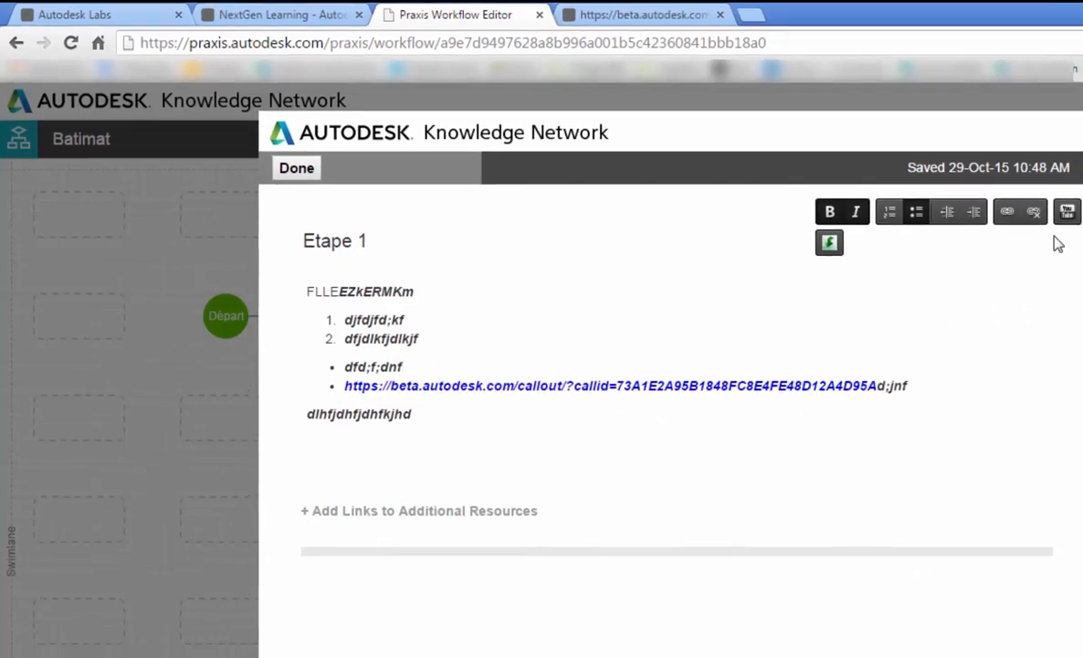
- View the YouTube video embedding options and close them without inserting a video
{"action": "left_click", "coordinate": [1067, 211]}
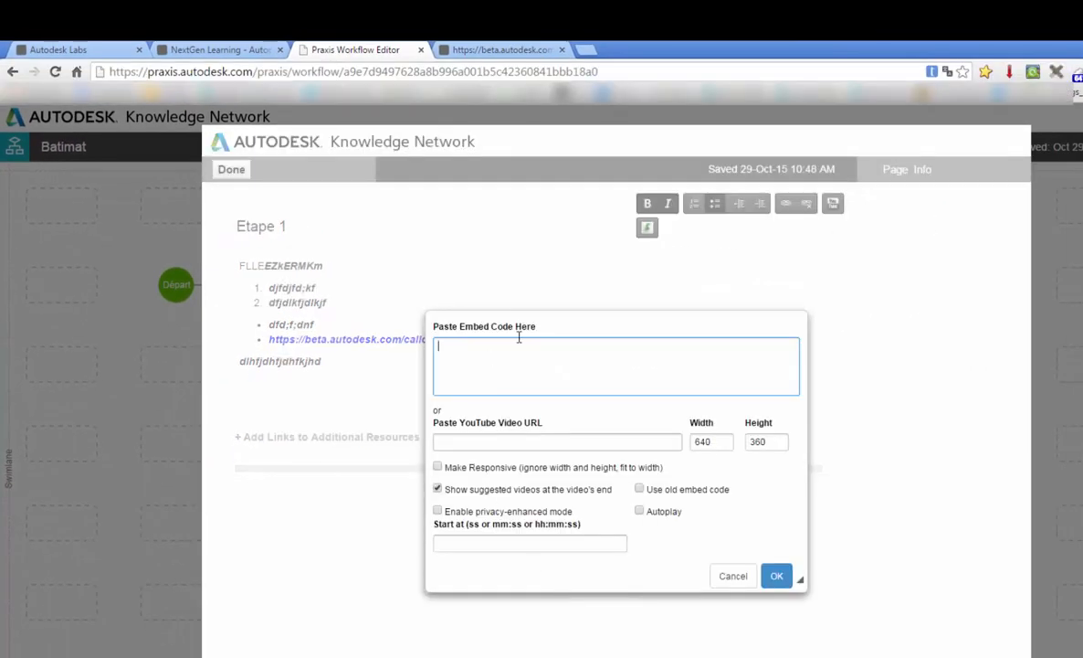
{"action": "left_click", "coordinate": [732, 576]}
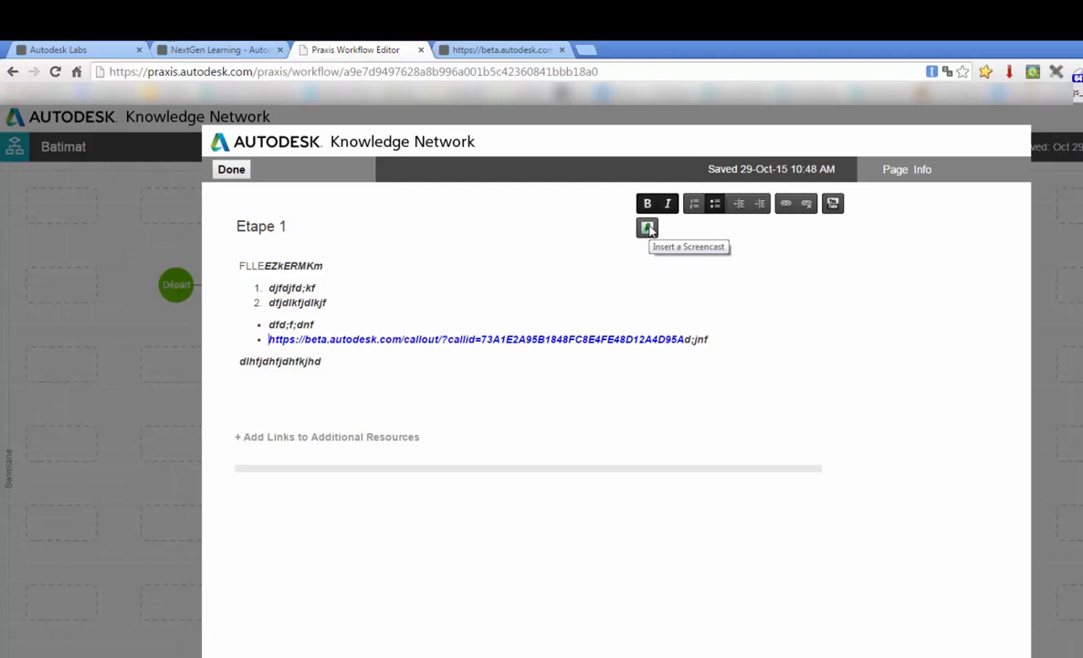
- Add an Additional Resources section to the Etape 1 page and view its link form without adding a link
{"action": "left_click", "coordinate": [374, 444]}
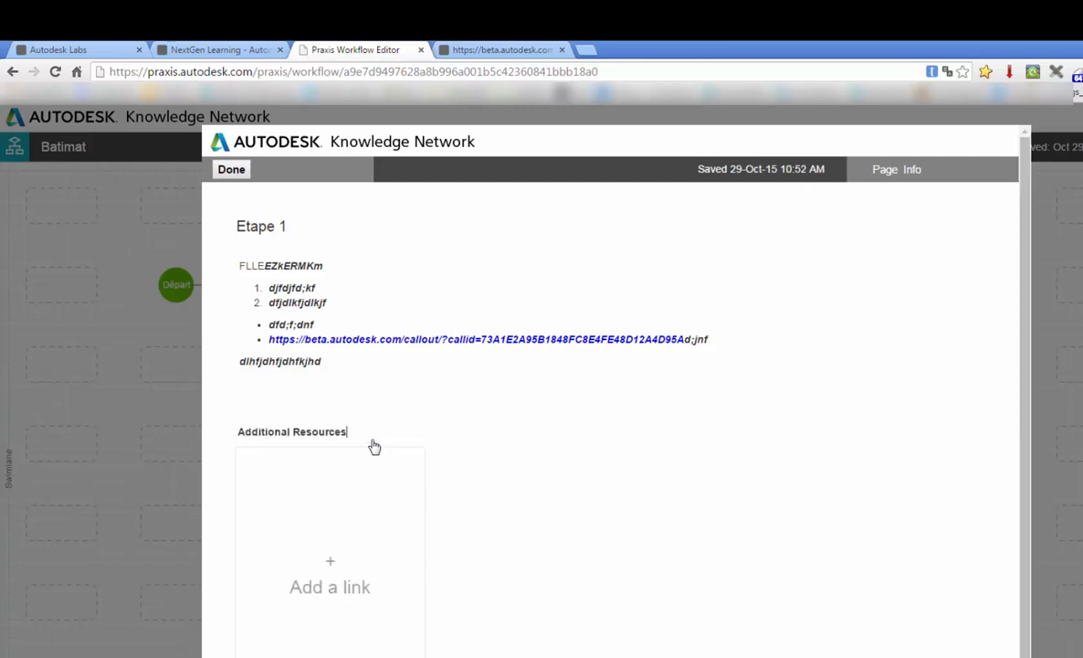
{"action": "left_click", "coordinate": [327, 569]}
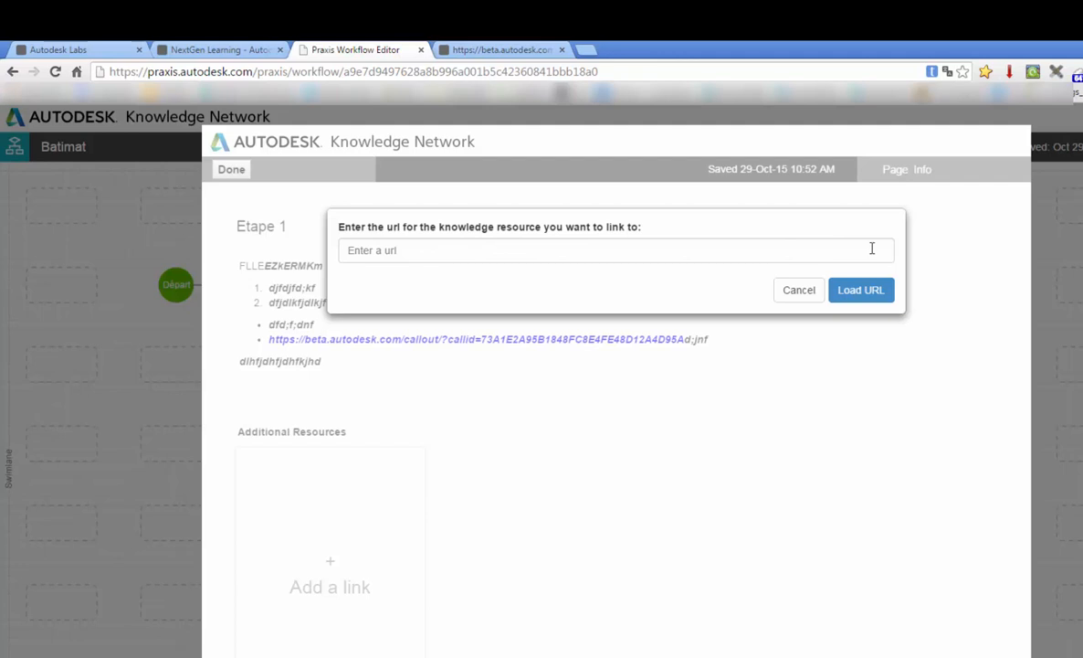
{"action": "left_click", "coordinate": [808, 298]}
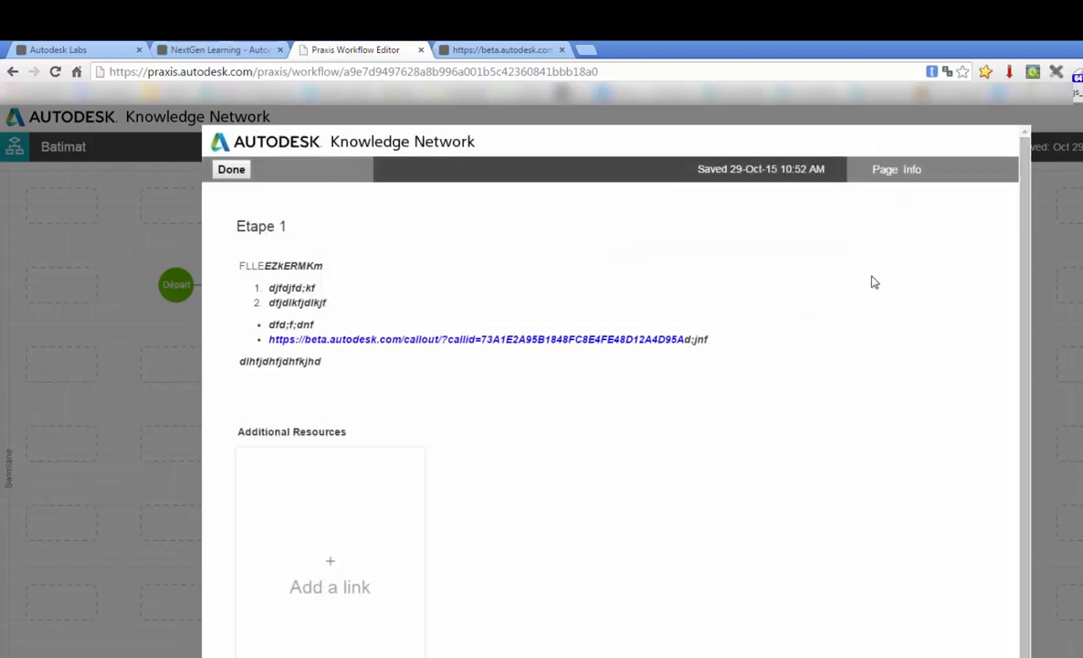
- View the product, content group and skill level options in the Etape 1 page information without choosing any, and finish editing the page
{"action": "left_click", "coordinate": [897, 171]}
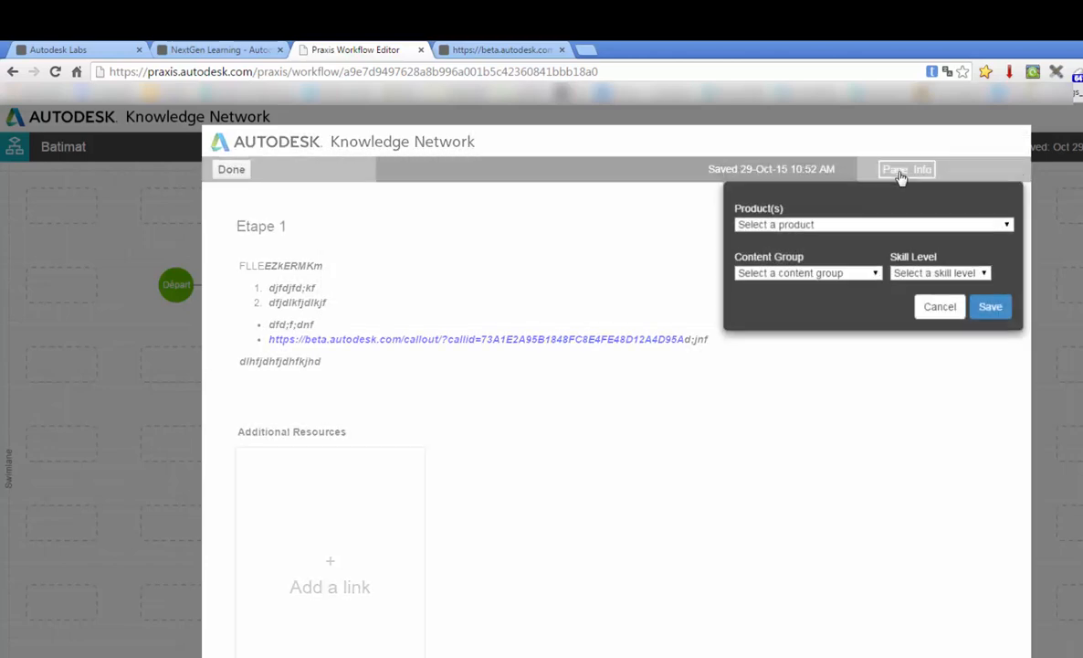
{"action": "left_click", "coordinate": [825, 234]}
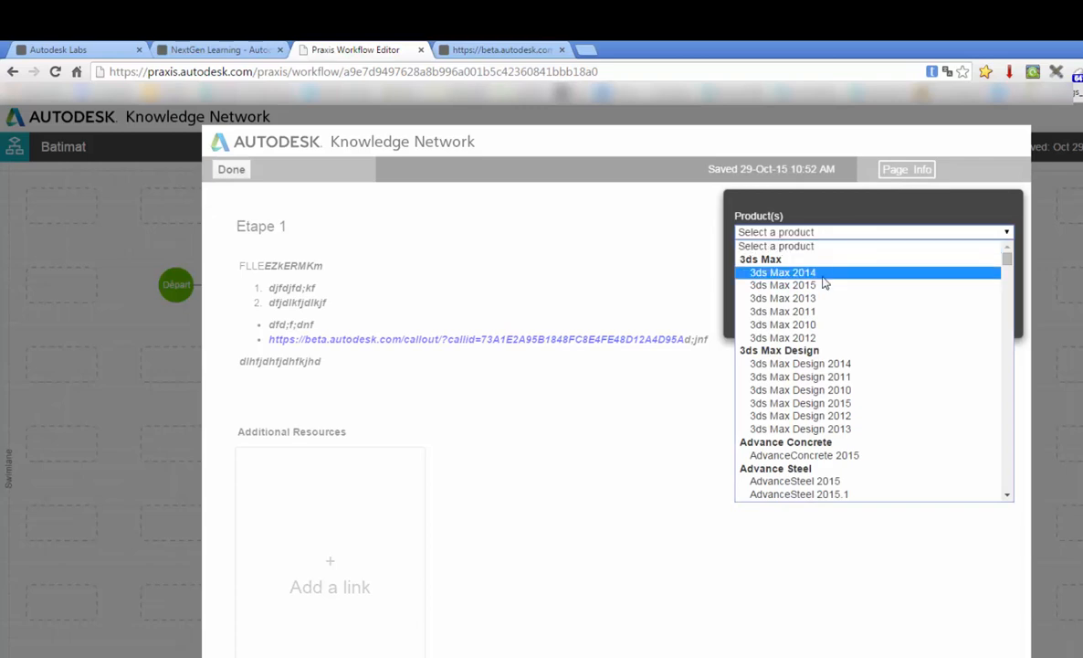
{"action": "left_click", "coordinate": [670, 285]}
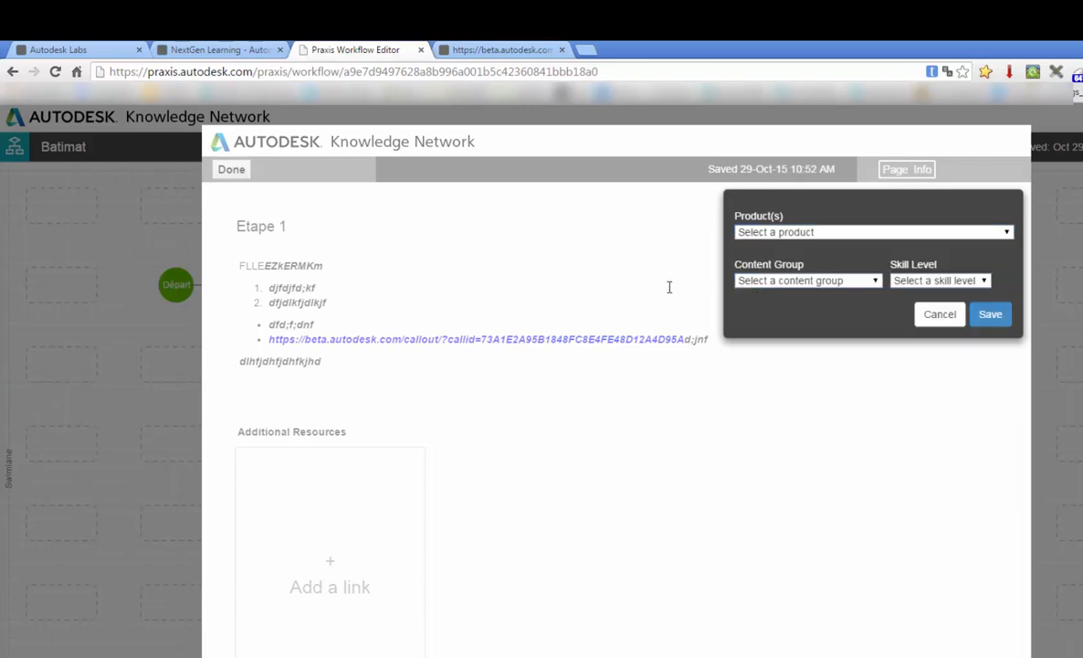
{"action": "left_click", "coordinate": [778, 281]}
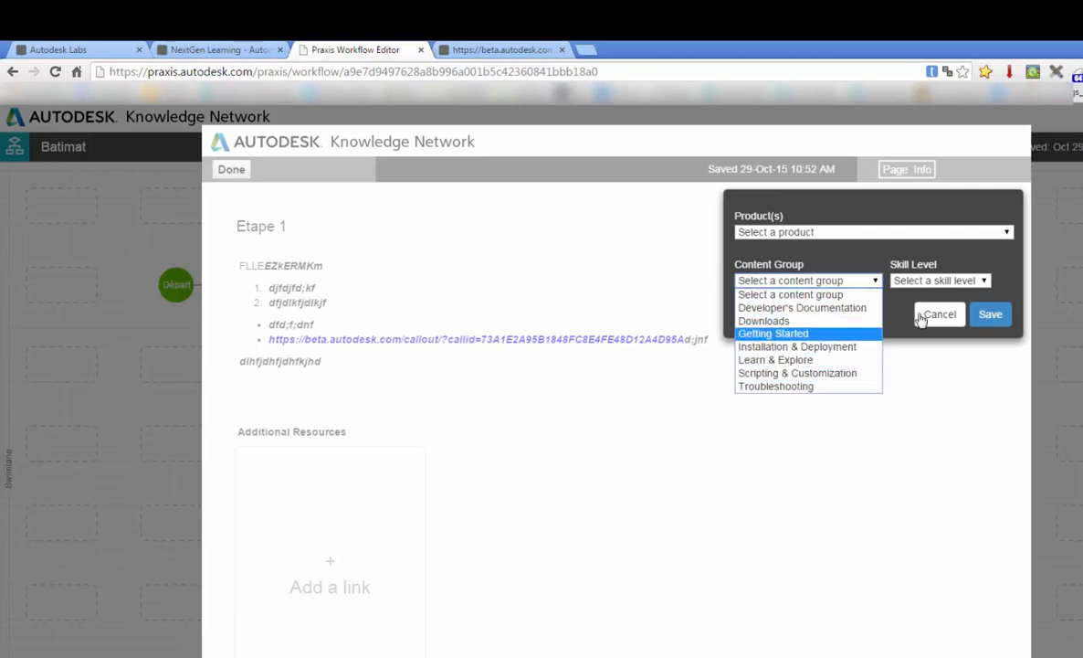
{"action": "left_click", "coordinate": [939, 281]}
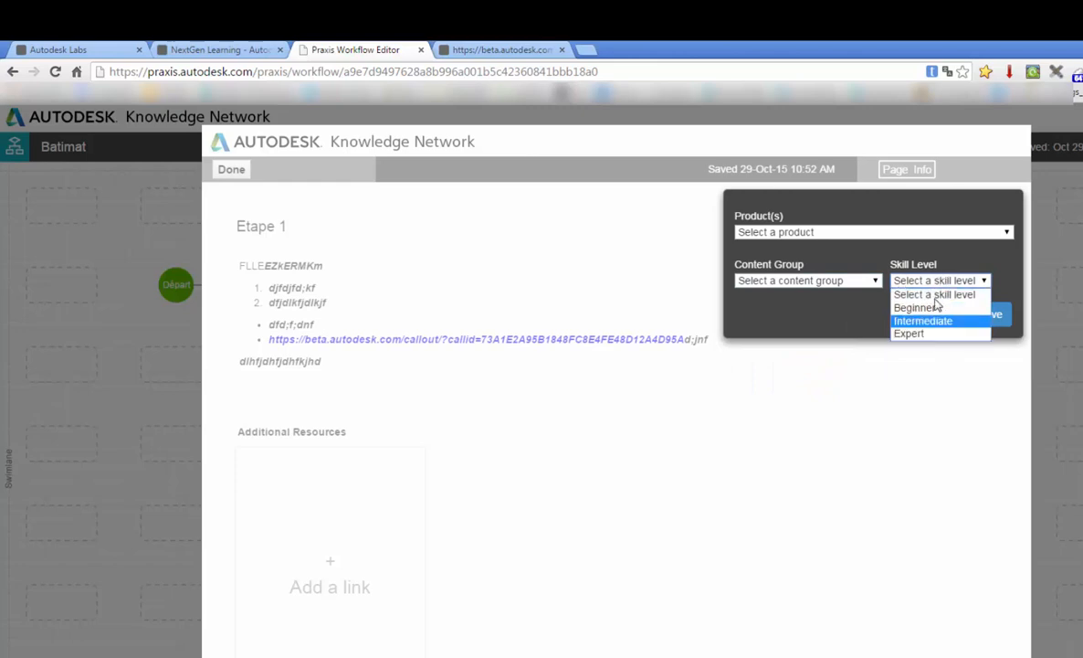
{"action": "left_click", "coordinate": [222, 165]}
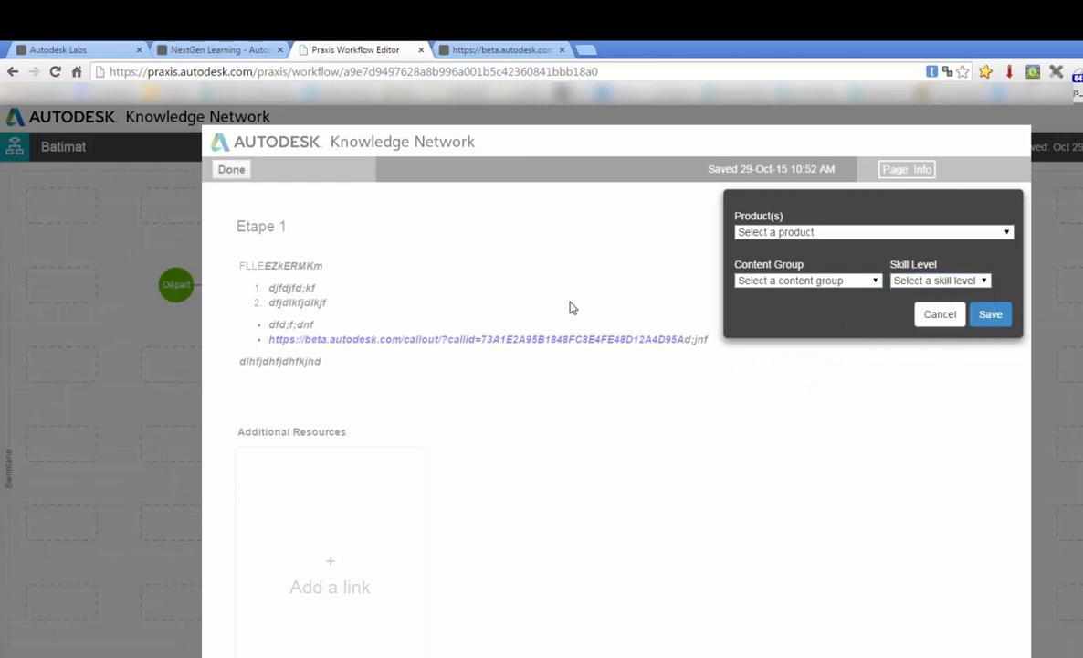
{"action": "left_click", "coordinate": [939, 313]}
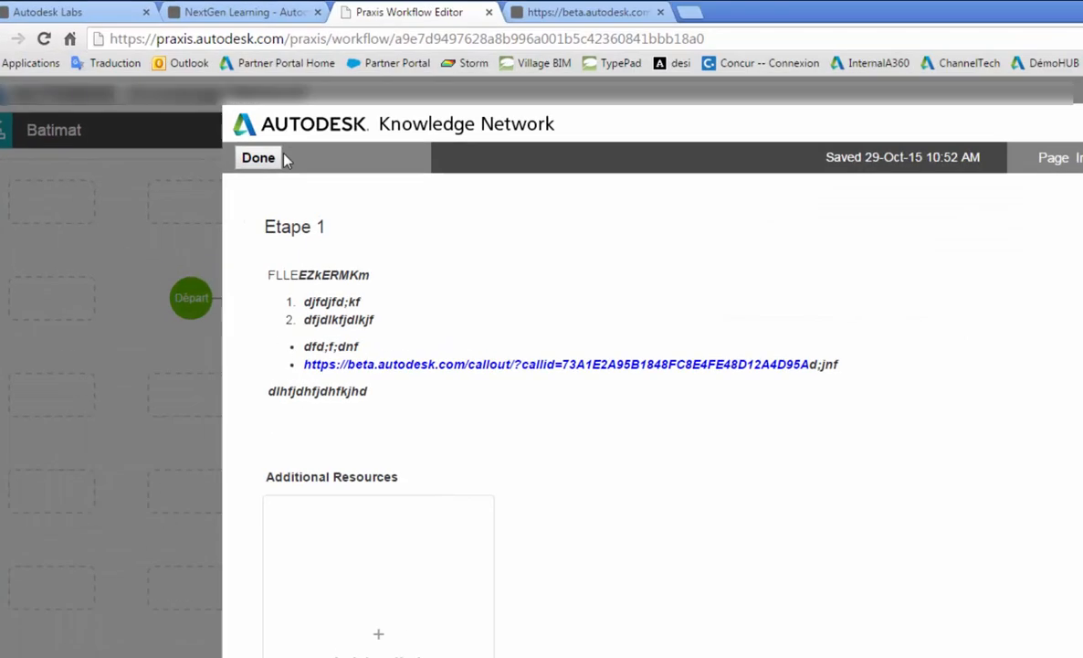
{"action": "left_click", "coordinate": [241, 169]}
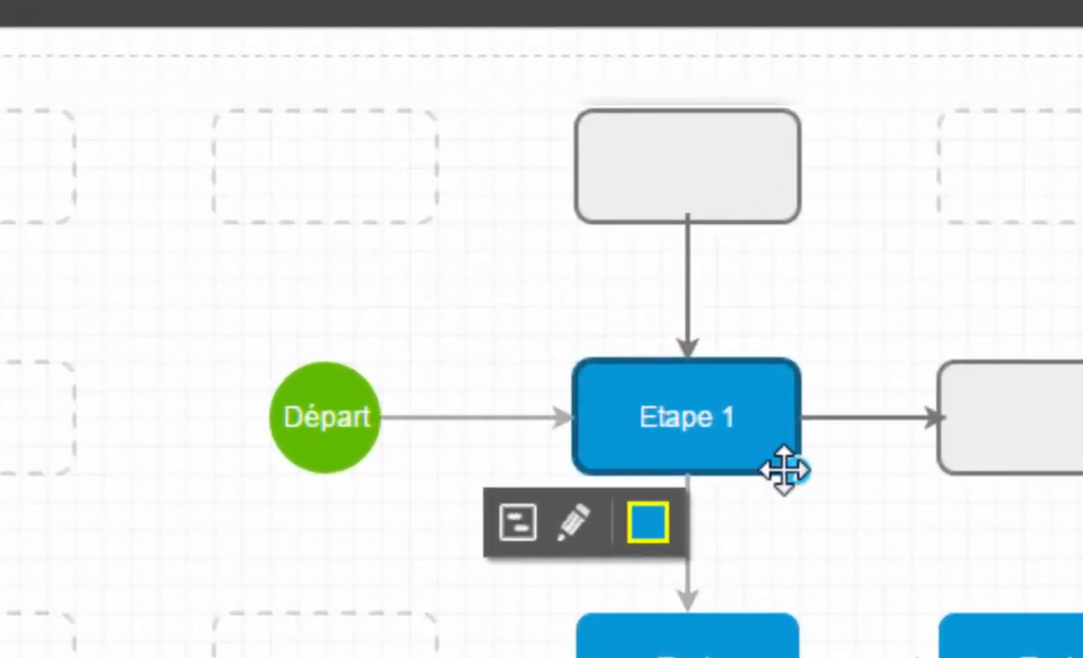
- Move the callout above the second Task in the row, attach its pointer to that task and set its text to "zezez"
{"action": "left_click", "coordinate": [817, 564]}
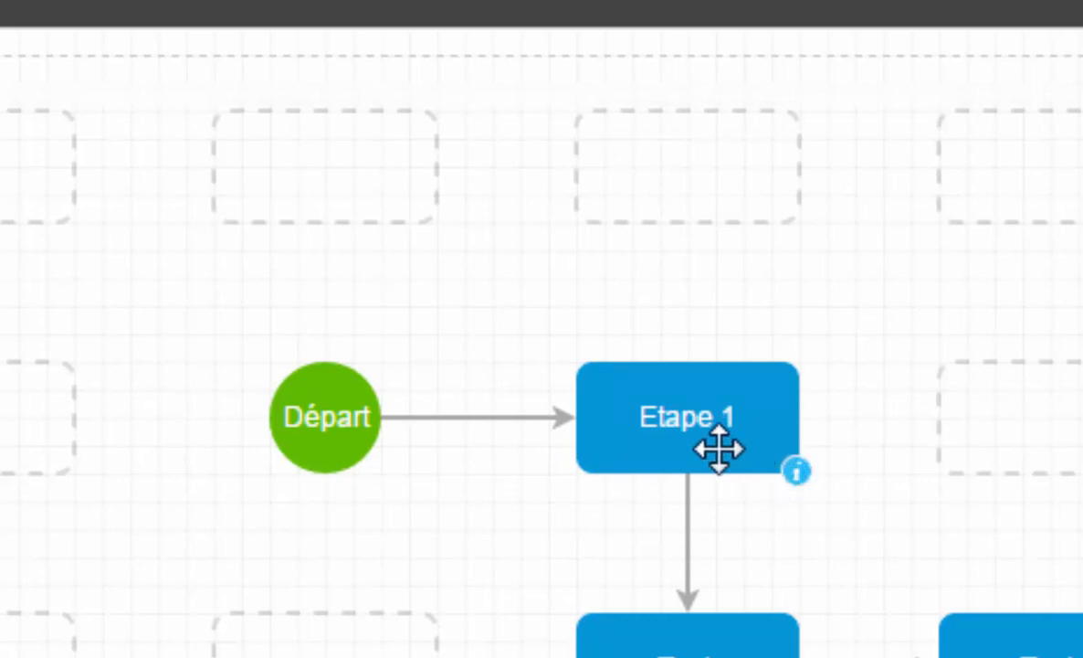
{"action": "left_click_drag", "start_coordinate": [968, 224], "coordinate": [878, 280]}
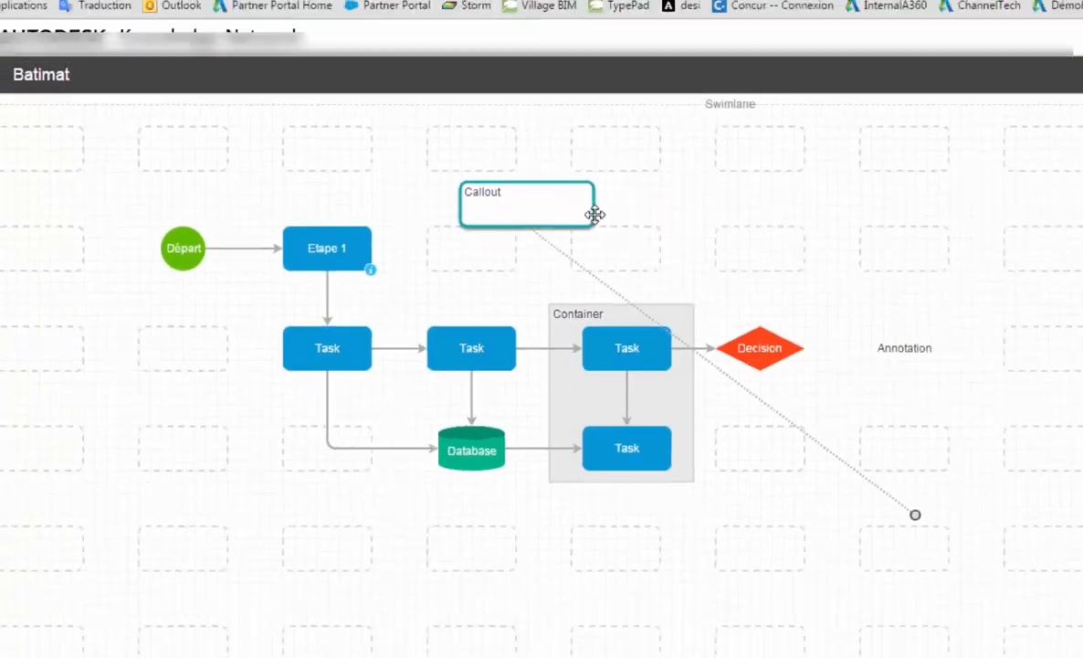
{"action": "left_click_drag", "start_coordinate": [665, 400], "coordinate": [361, 274]}
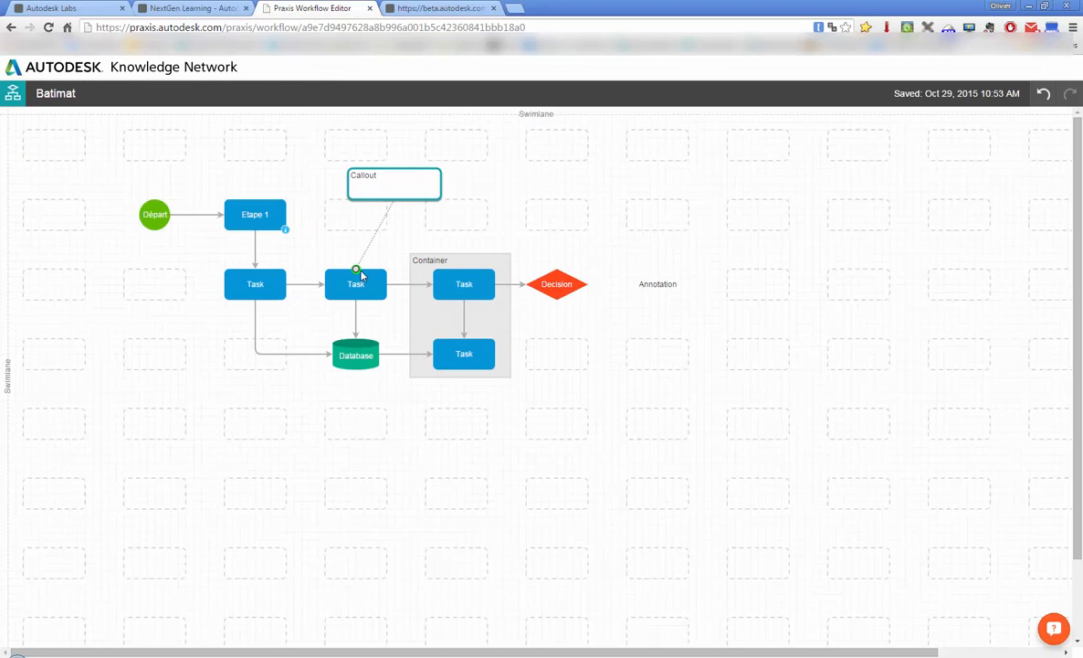
{"action": "double_click", "coordinate": [364, 175]}
{"action": "type", "text": "Ze"}
{"action": "left_click", "coordinate": [443, 186]}
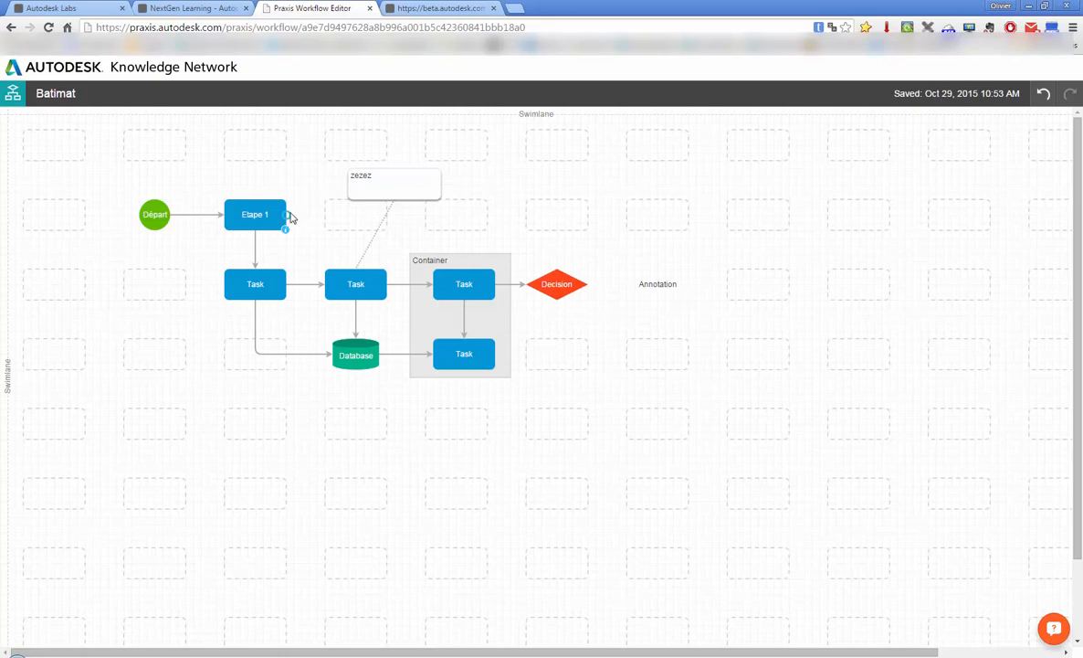
- Connect Etape 1 to the second Task in the row below and view the list of saved workflow maps
{"action": "left_click_drag", "start_coordinate": [290, 217], "coordinate": [328, 246]}
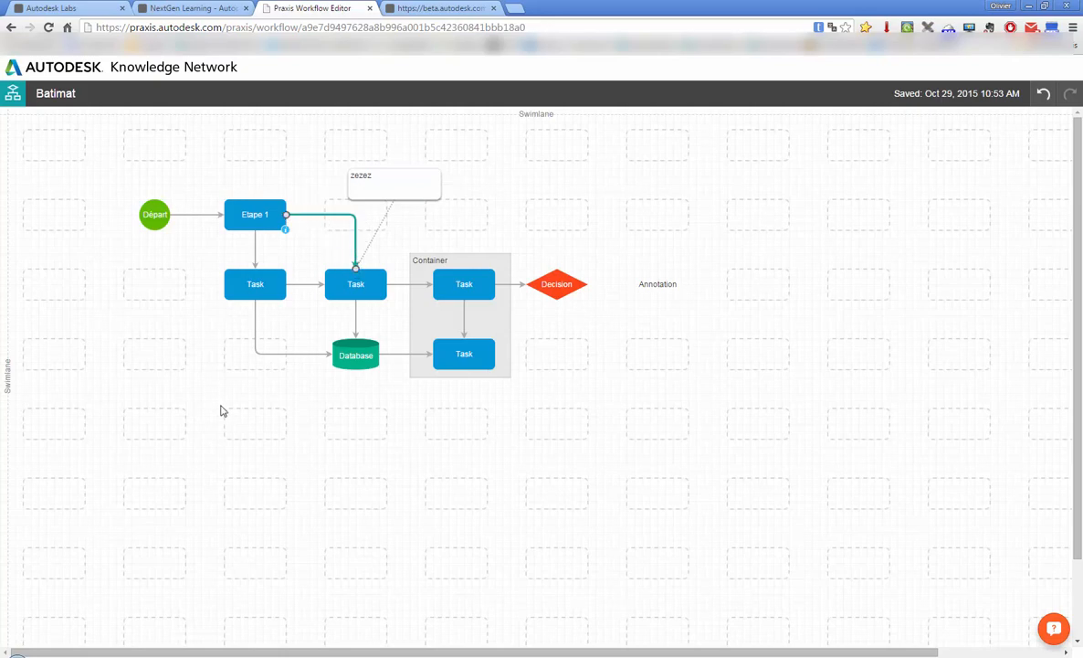
{"action": "left_click", "coordinate": [14, 95]}
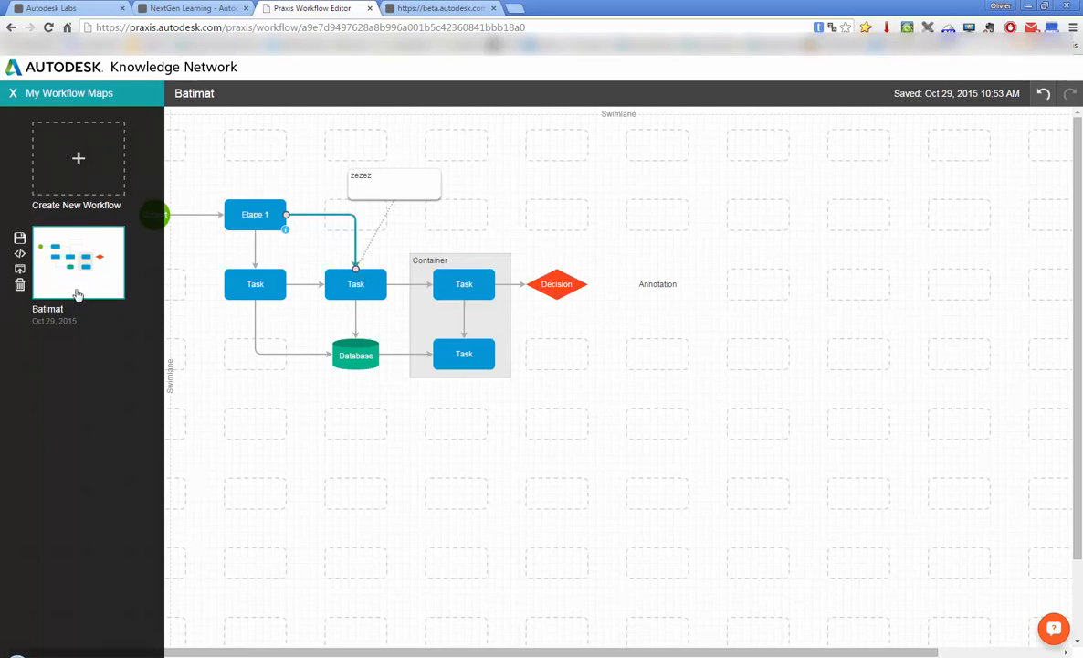
{"action": "left_click", "coordinate": [13, 94]}
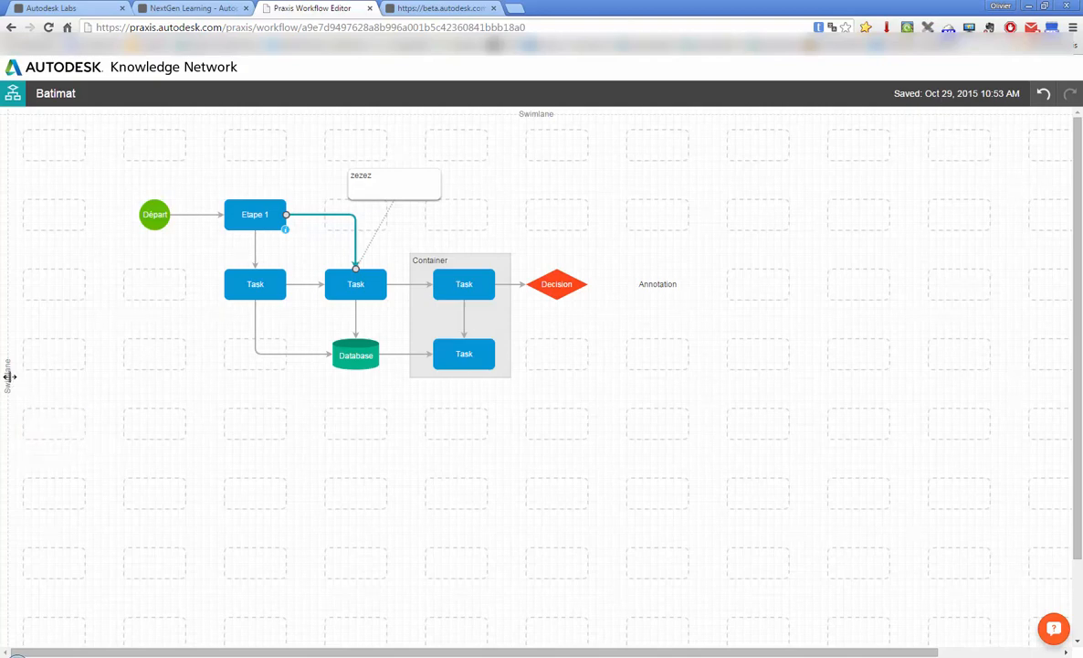
- Add vertical swimlane dividers before the Etape 1 column, before the Container and after the Decision shape
{"action": "left_click_drag", "start_coordinate": [9, 376], "coordinate": [402, 406]}
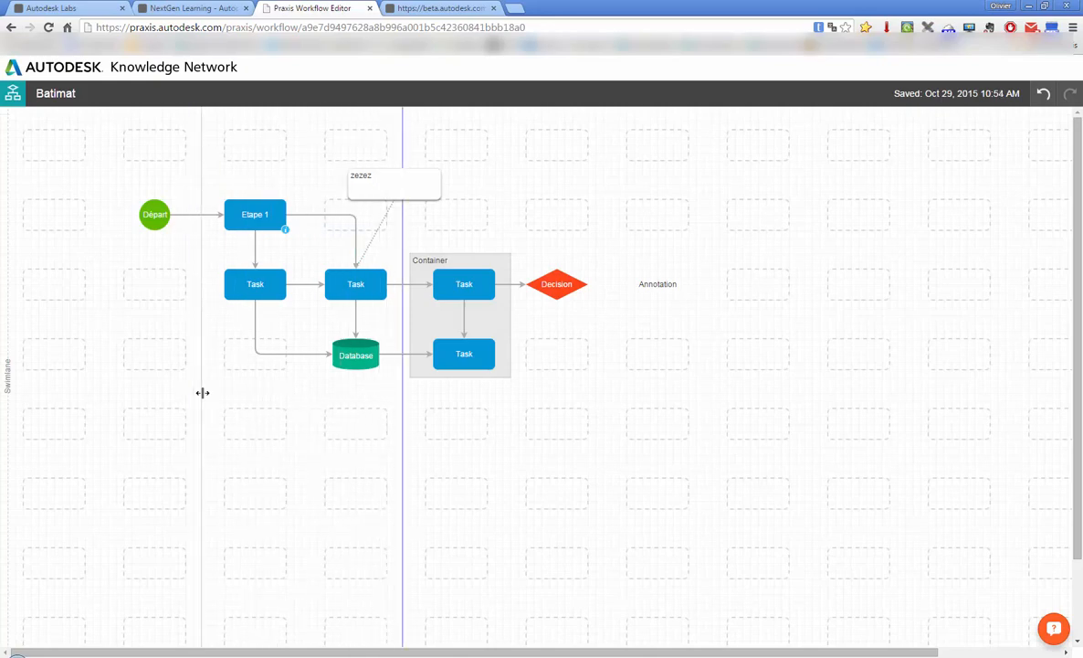
{"action": "left_click_drag", "start_coordinate": [8, 368], "coordinate": [605, 390]}
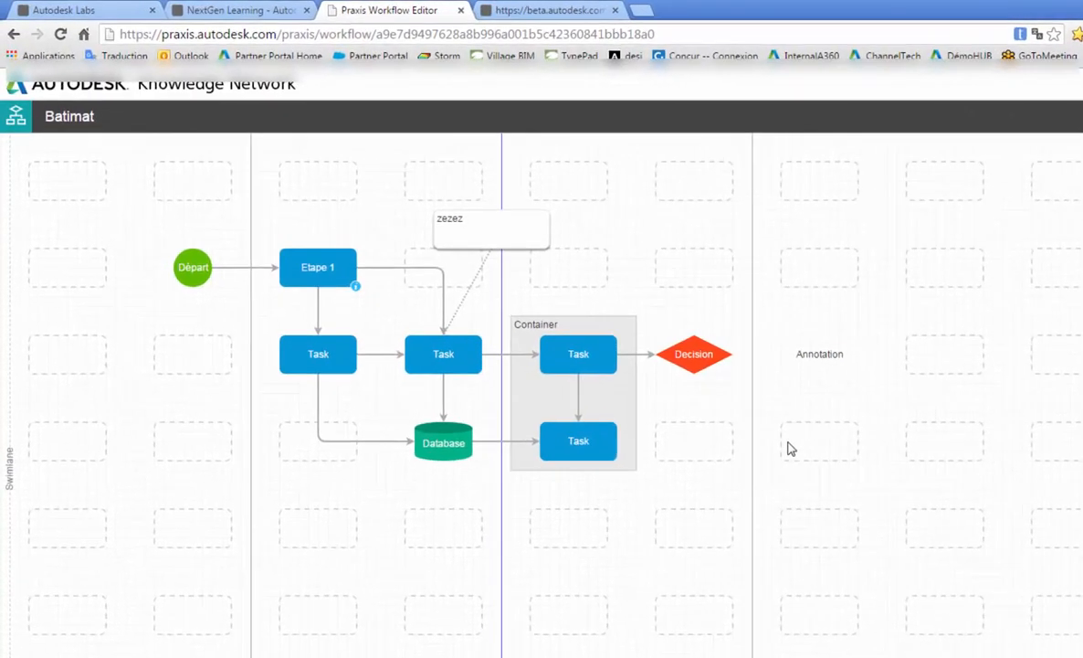
- Move the Annotation to the top of the swimlane containing Etape 1 and rename it "ReCap"
{"action": "left_click", "coordinate": [657, 284]}
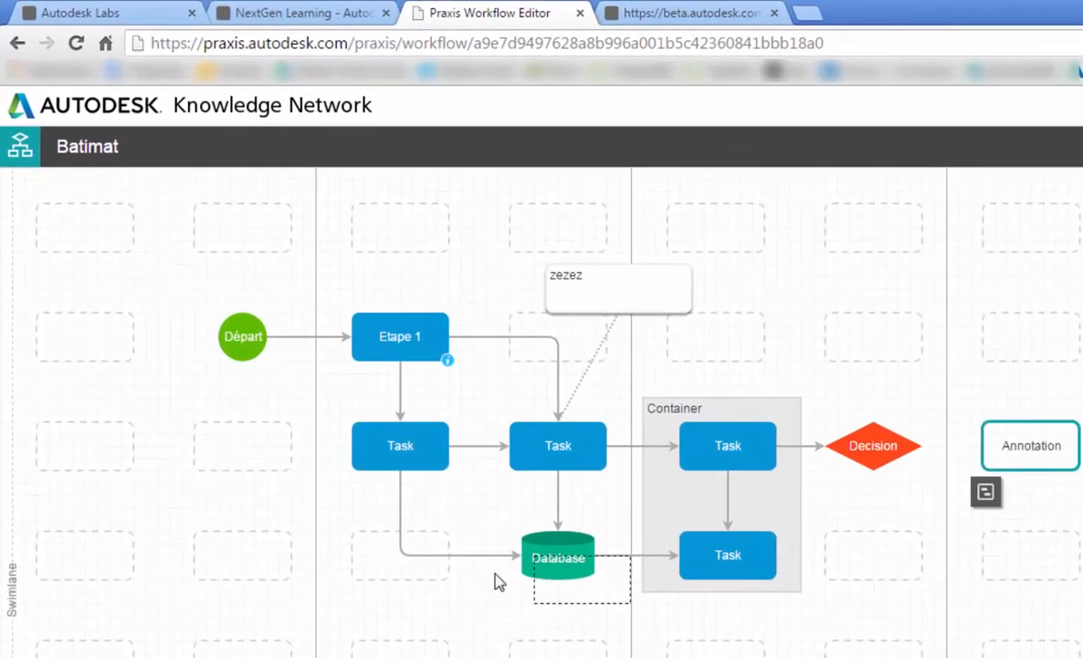
{"action": "mouse_move", "coordinate": [495, 574]}
{"action": "left_mouse_down"}
{"action": "mouse_move", "coordinate": [464, 261]}
{"action": "mouse_move", "coordinate": [445, 258]}
{"action": "mouse_move", "coordinate": [479, 232]}
{"action": "mouse_move", "coordinate": [462, 225]}
{"action": "left_mouse_up"}
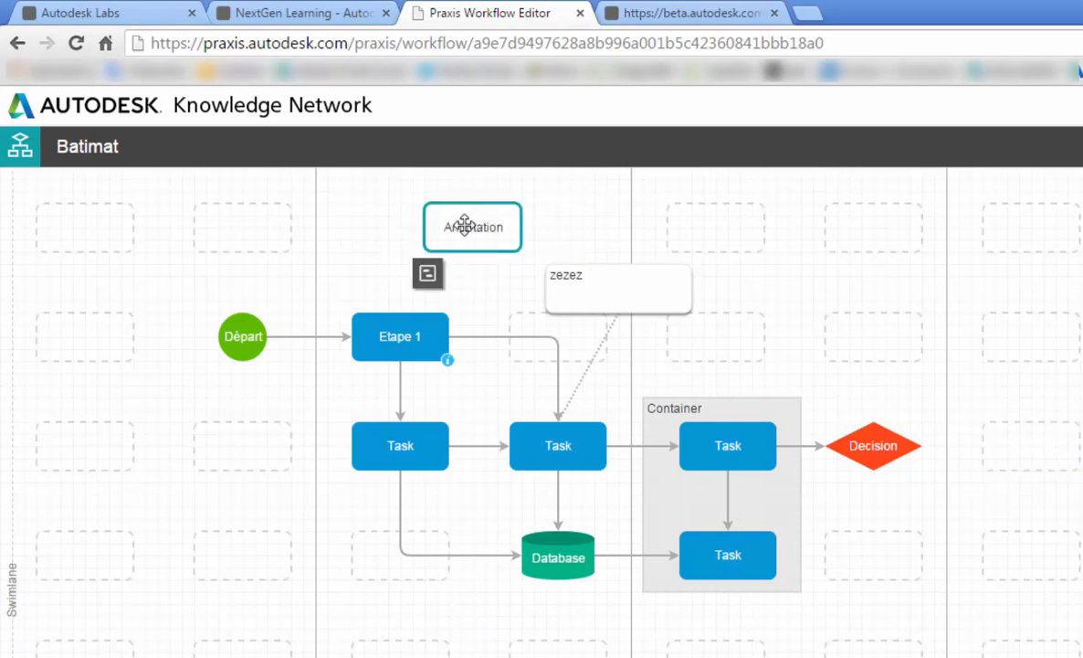
{"action": "double_click", "coordinate": [463, 225]}
{"action": "type", "text": "Cap"}
{"action": "left_click", "coordinate": [604, 207]}
{"action": "double_click", "coordinate": [462, 223]}
- Add a text annotation named "Revit" at the top of the Container's swimlane and center it within the lane
{"action": "mouse_move", "coordinate": [763, 227]}
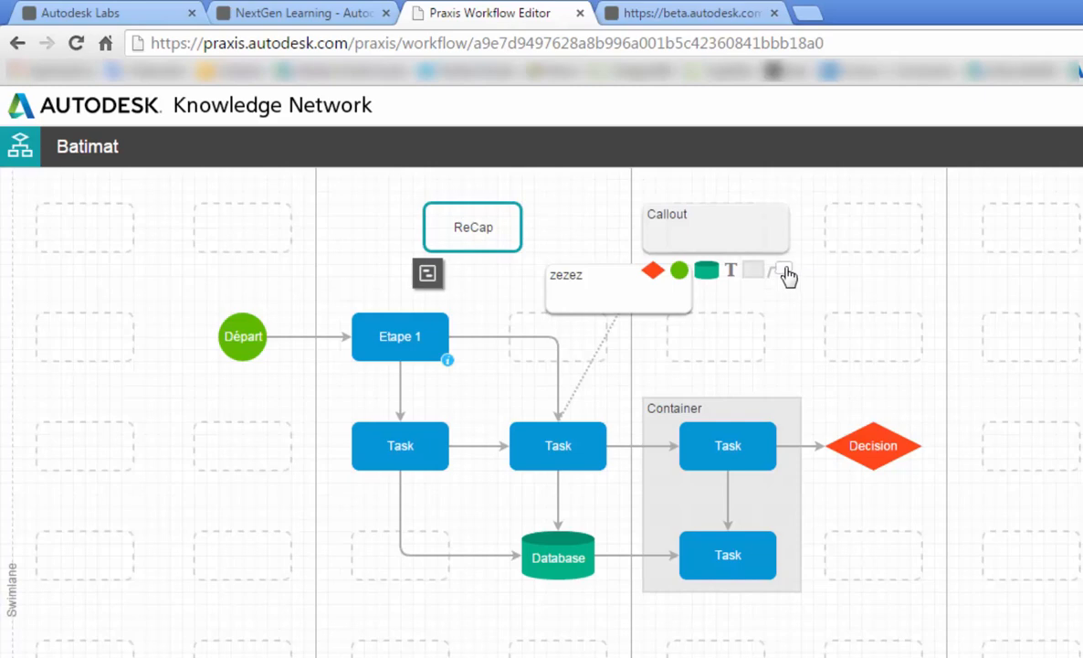
{"action": "left_click", "coordinate": [734, 277]}
{"action": "double_click", "coordinate": [719, 225]}
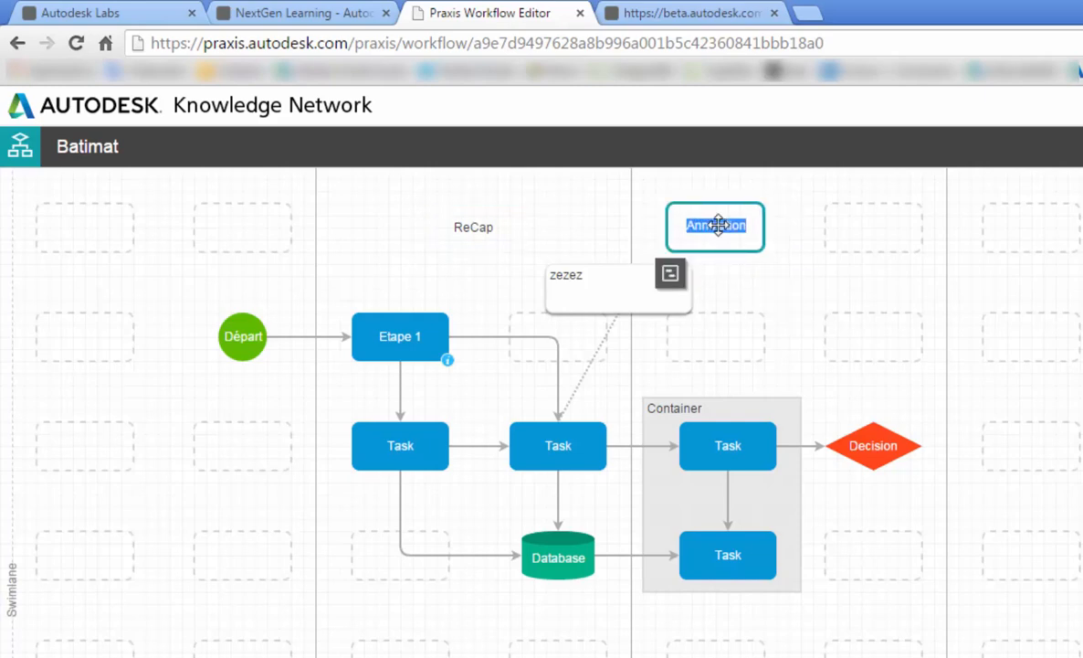
{"action": "type", "text": "Revit"}
{"action": "left_click", "coordinate": [787, 303]}
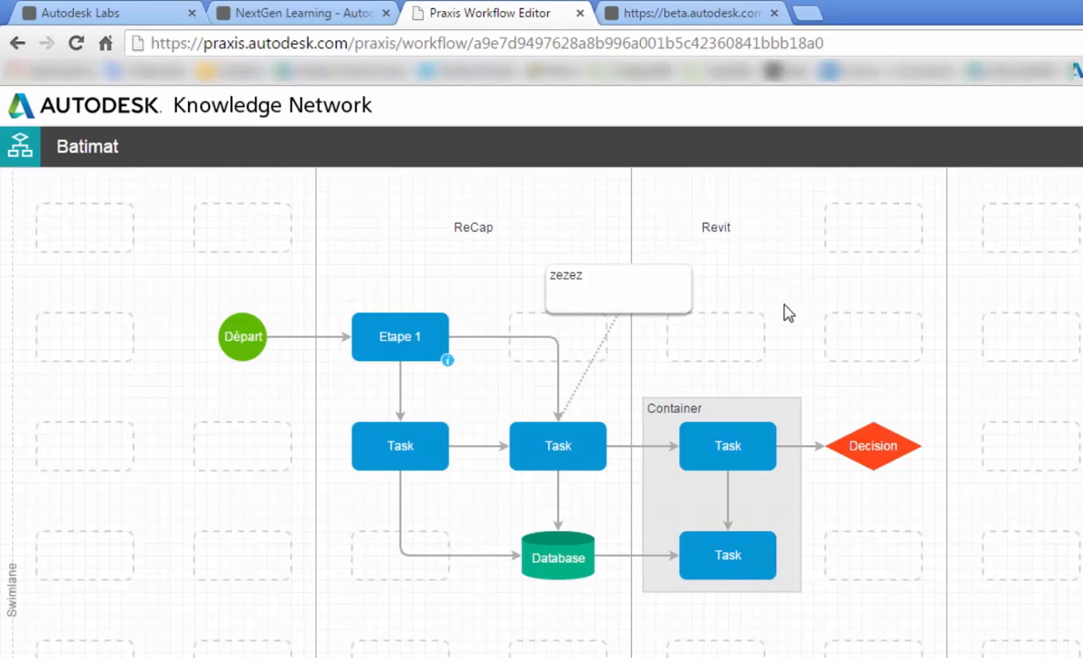
{"action": "left_click", "coordinate": [736, 244]}
{"action": "left_click_drag", "start_coordinate": [736, 245], "coordinate": [809, 257]}
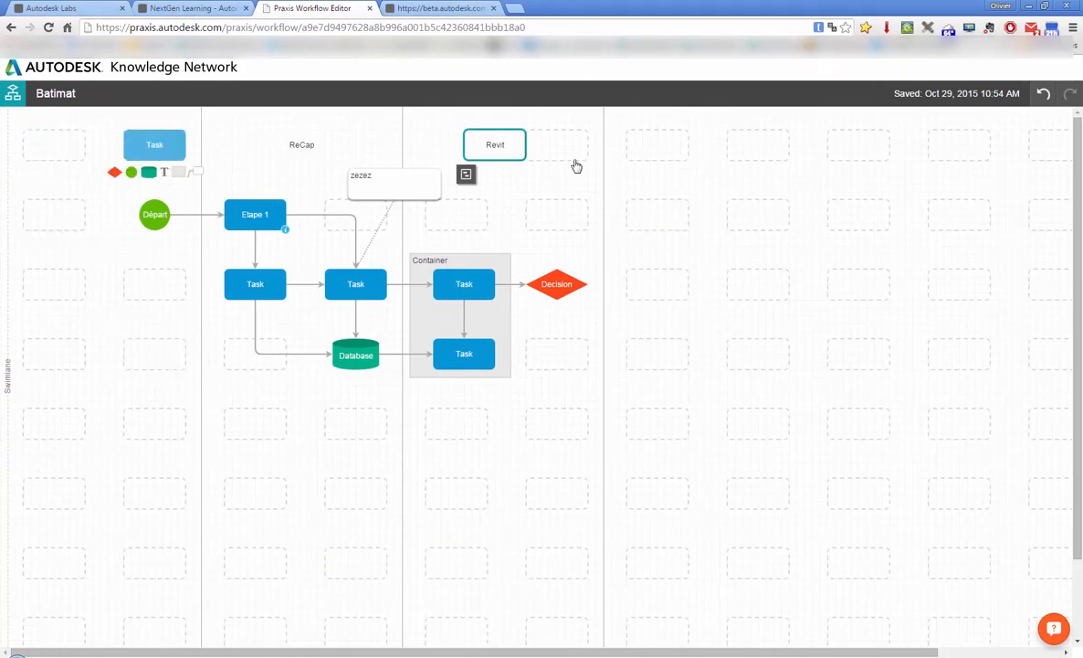
- Publish the Batimat workflow with the tags "Batimat, Village BIM"
{"action": "mouse_move", "coordinate": [445, 437]}
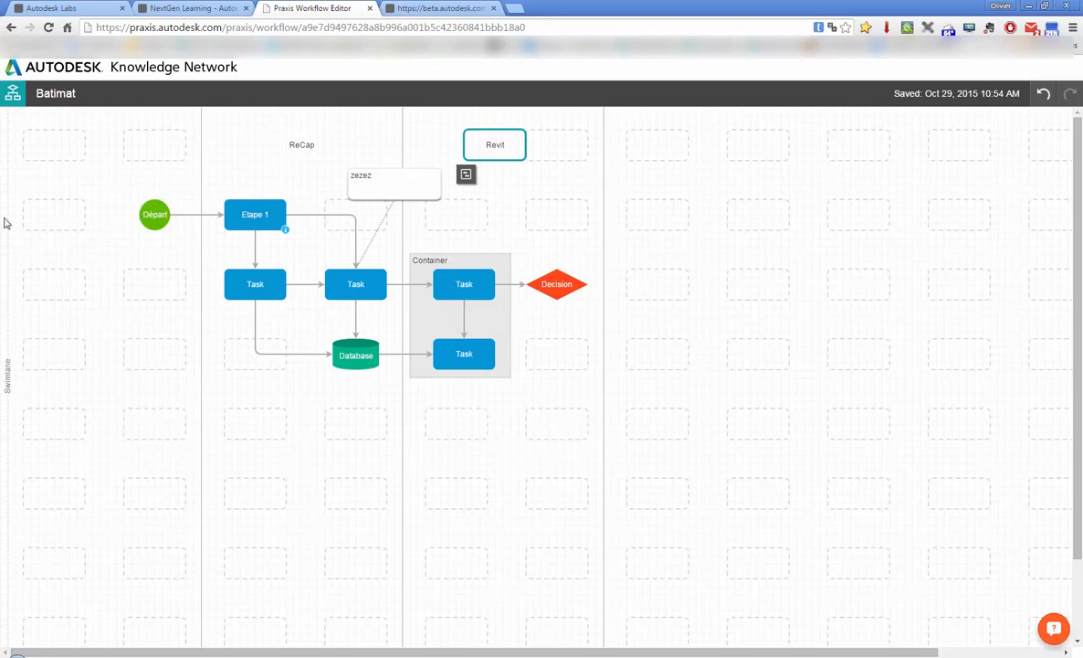
{"action": "left_click", "coordinate": [14, 93]}
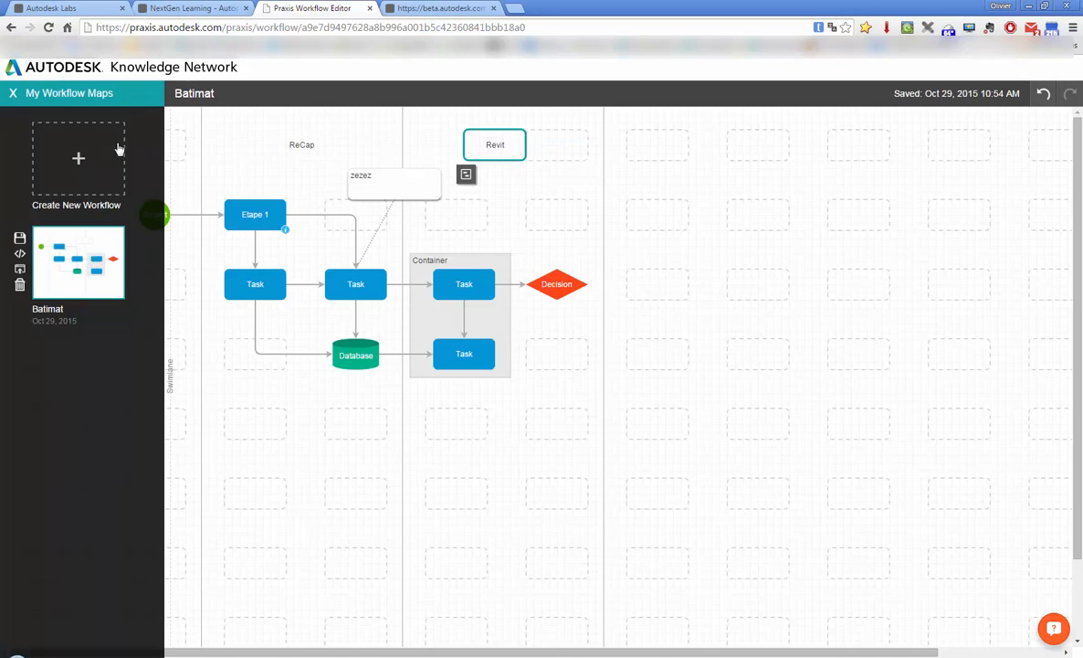
{"action": "left_click", "coordinate": [20, 267]}
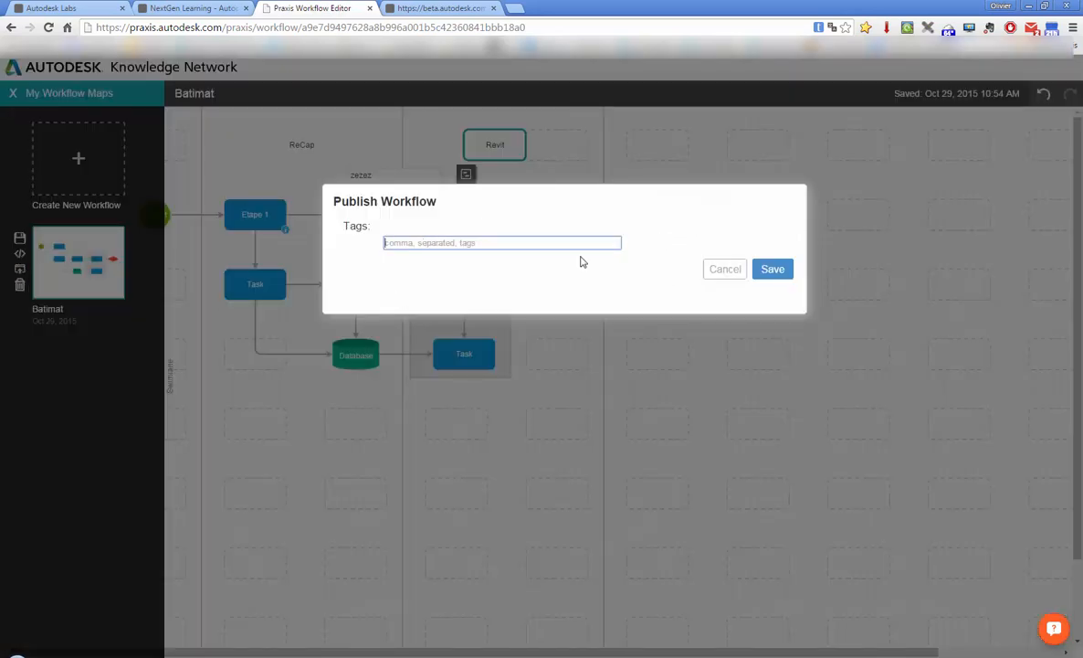
{"action": "type", "text": "Batimat, Village BIM"}
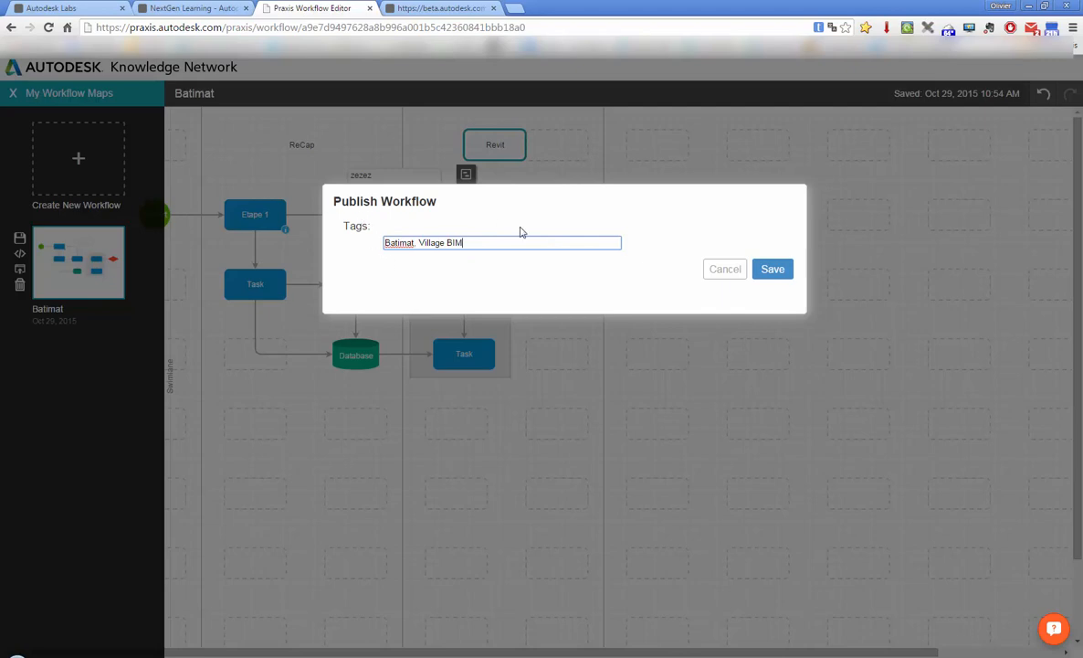
{"action": "left_click", "coordinate": [773, 270]}
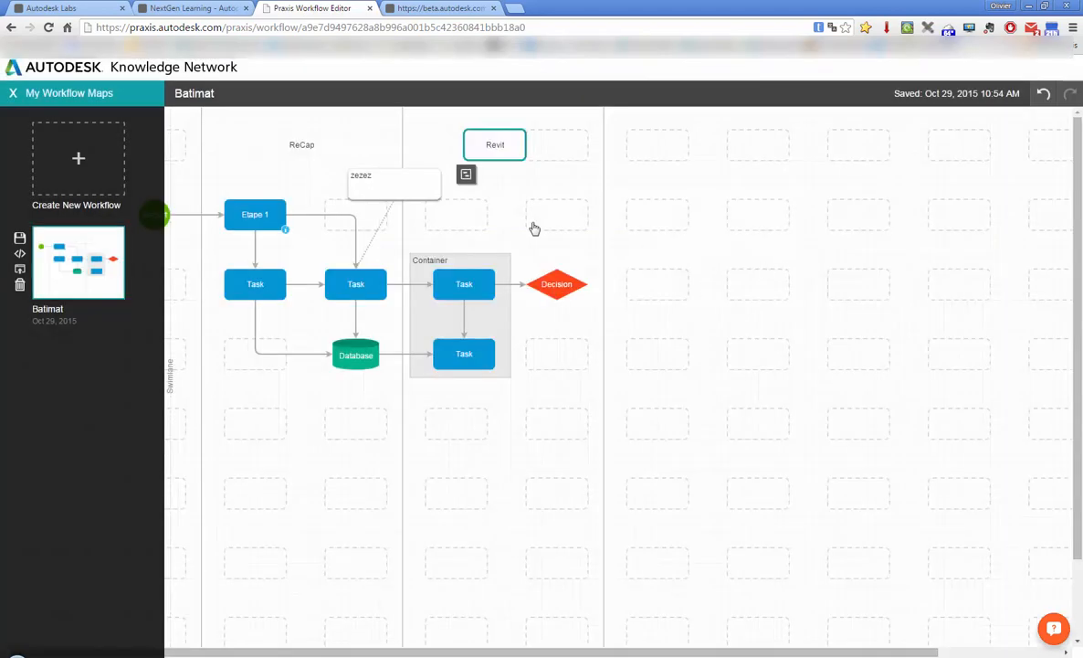
- Examine the Batimat map's embed code, copy its web link and close the embedding options
{"action": "left_click", "coordinate": [20, 256]}
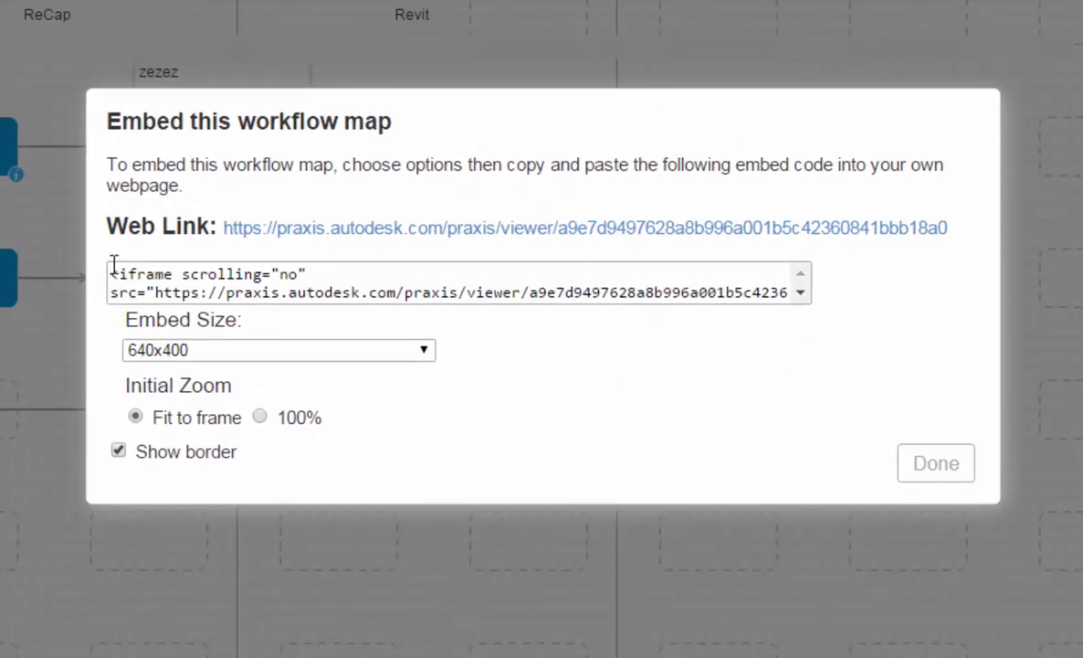
{"action": "left_click_drag", "start_coordinate": [111, 267], "coordinate": [865, 314]}
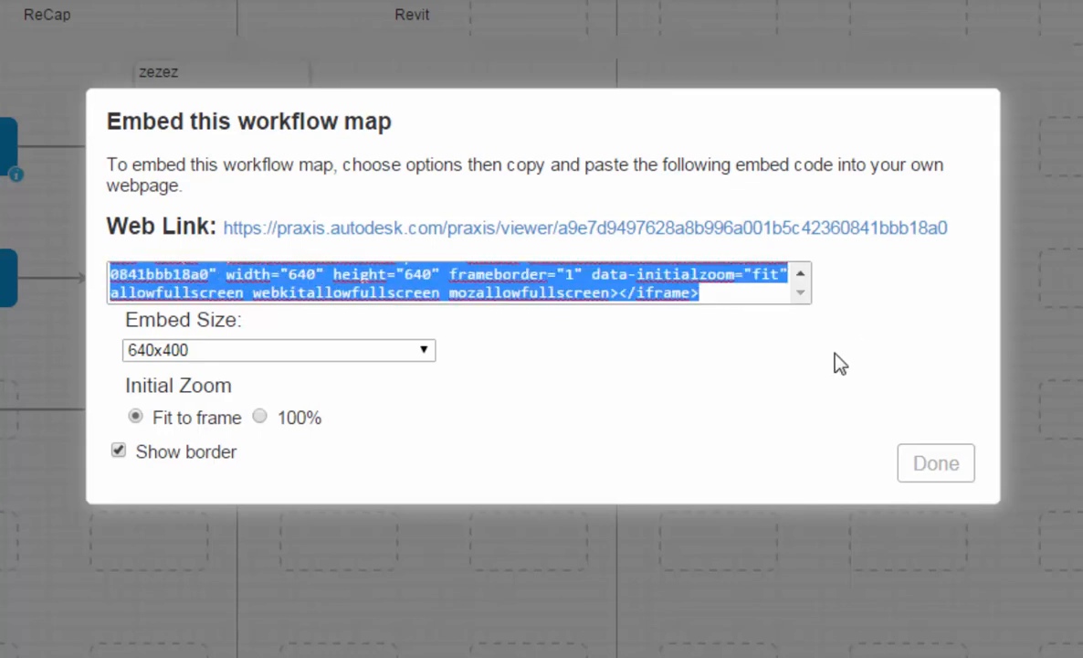
{"action": "left_click", "coordinate": [774, 327]}
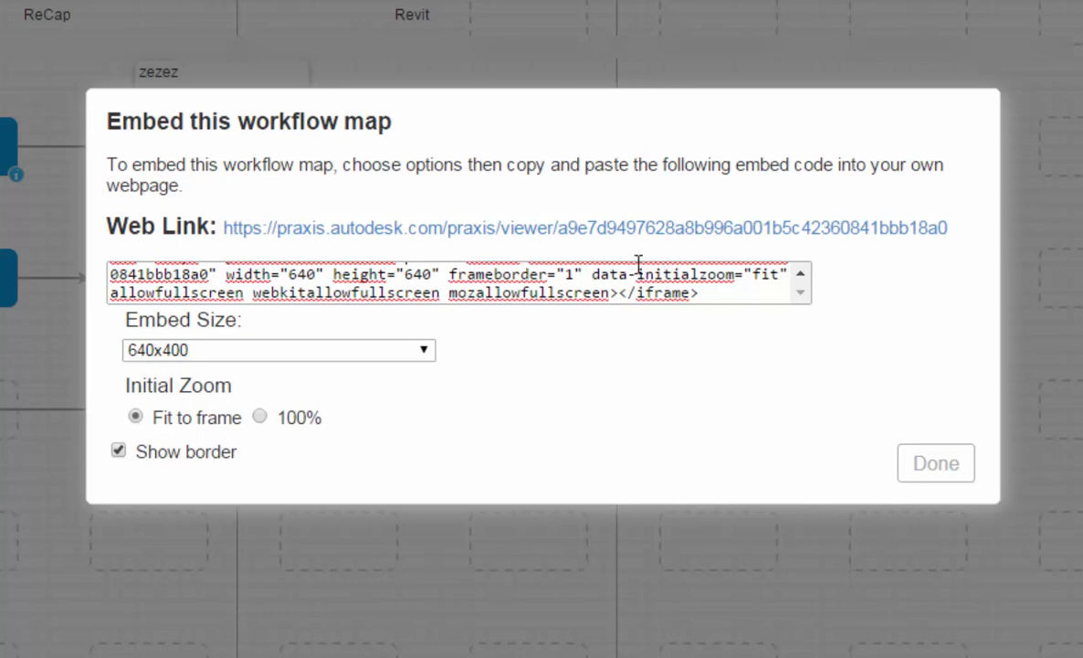
{"action": "left_click_drag", "start_coordinate": [950, 230], "coordinate": [228, 210]}
{"action": "key", "text": "ctrl+c"}
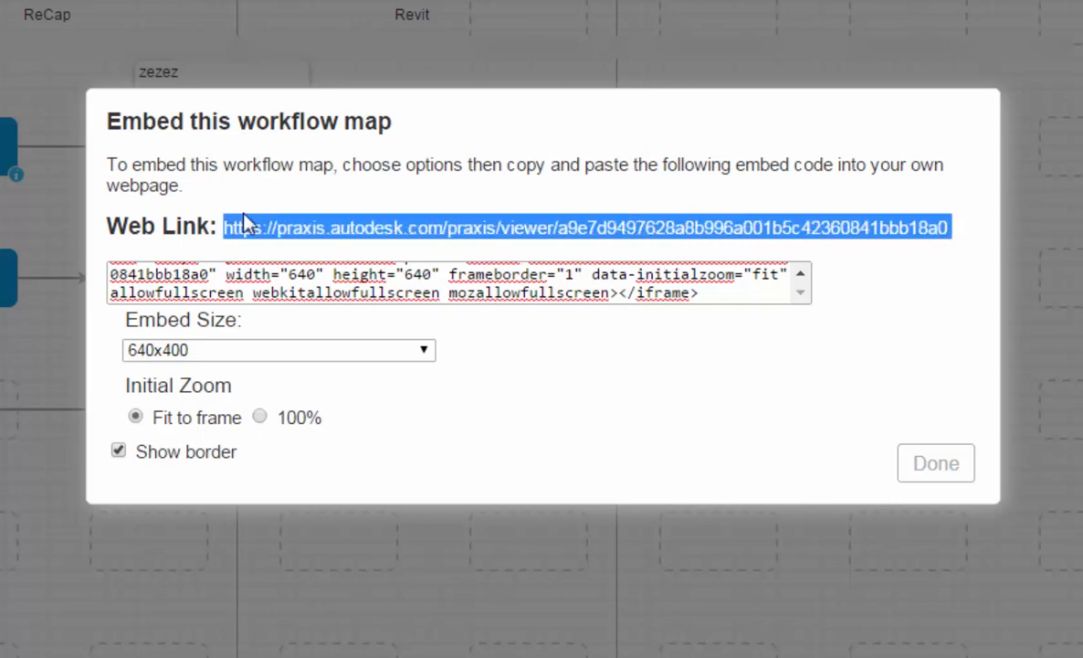
{"action": "left_click", "coordinate": [932, 471]}
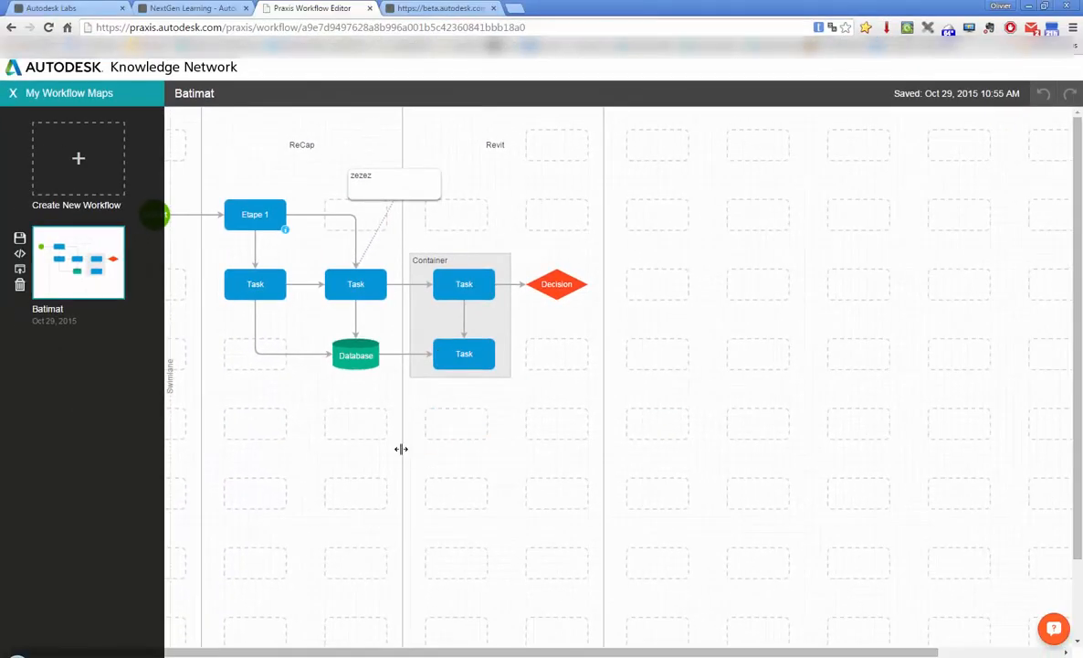
- Open the copied Batimat web link in a new browser tab to display the published workflow
{"action": "left_click", "coordinate": [517, 8]}
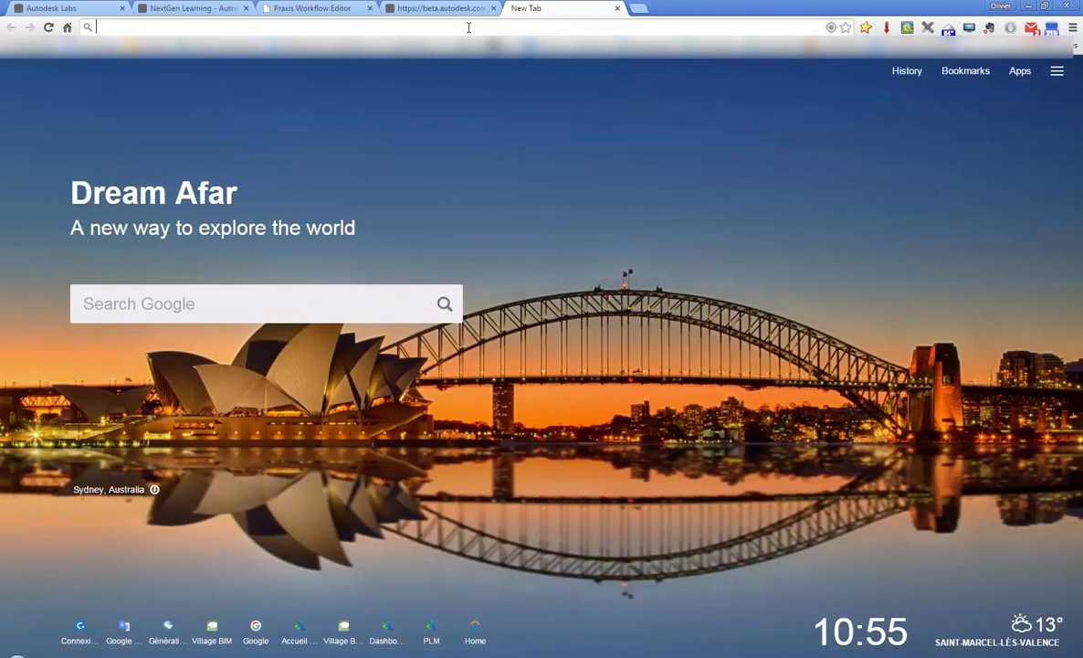
{"action": "key", "text": "ctrl+v"}
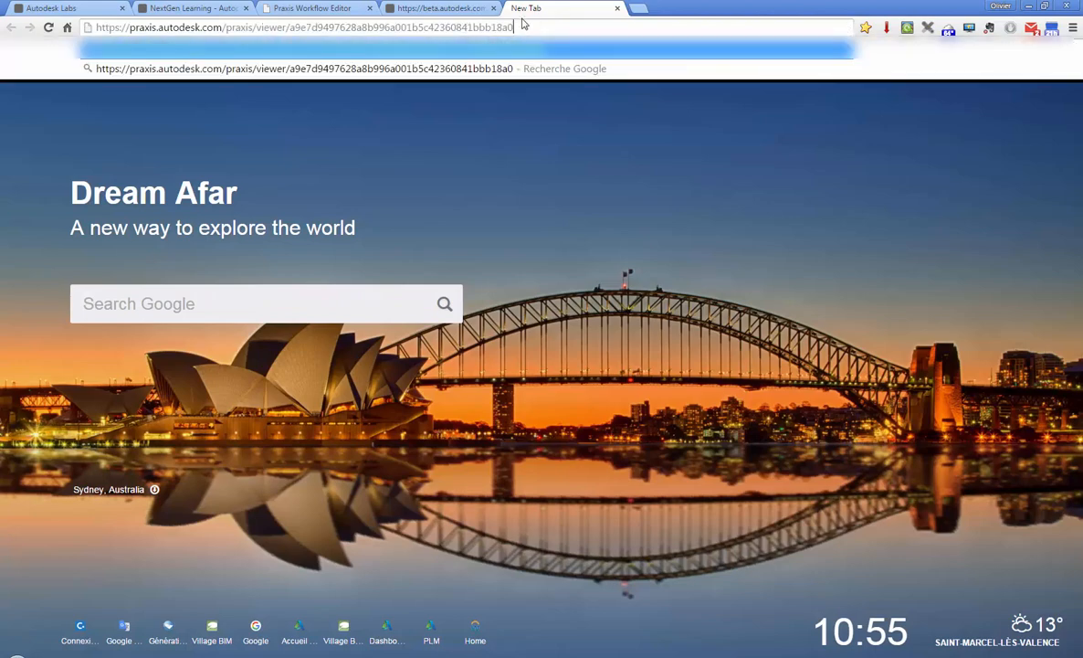
{"action": "key", "text": "Return"}
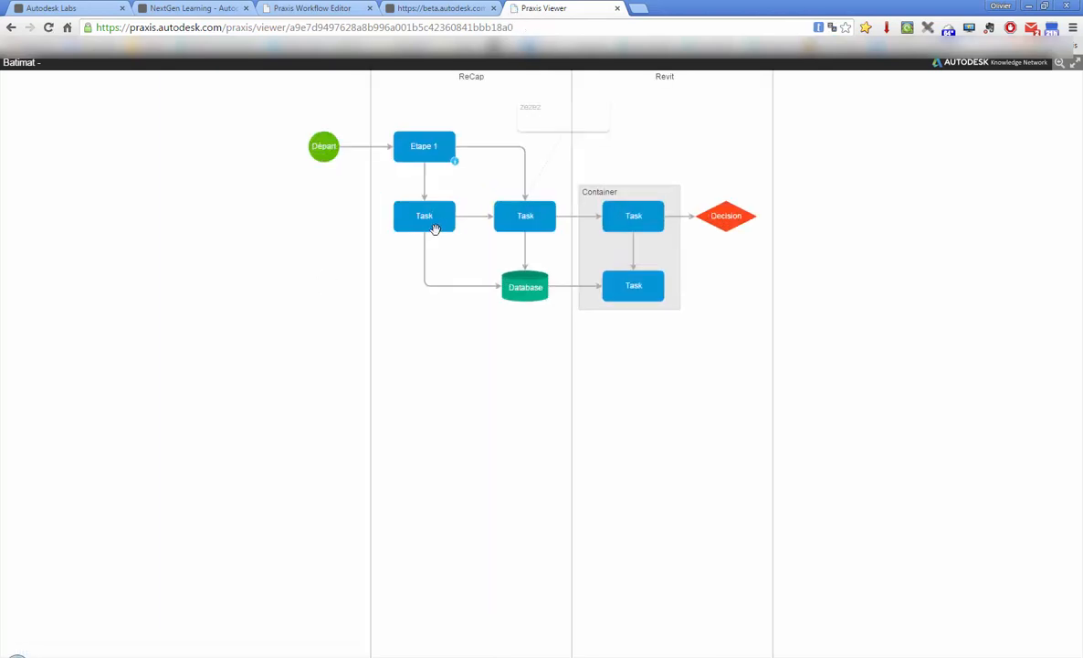
- View the information page attached to Etape 1 in the published map and close it
{"action": "left_click_drag", "start_coordinate": [476, 340], "coordinate": [436, 514]}
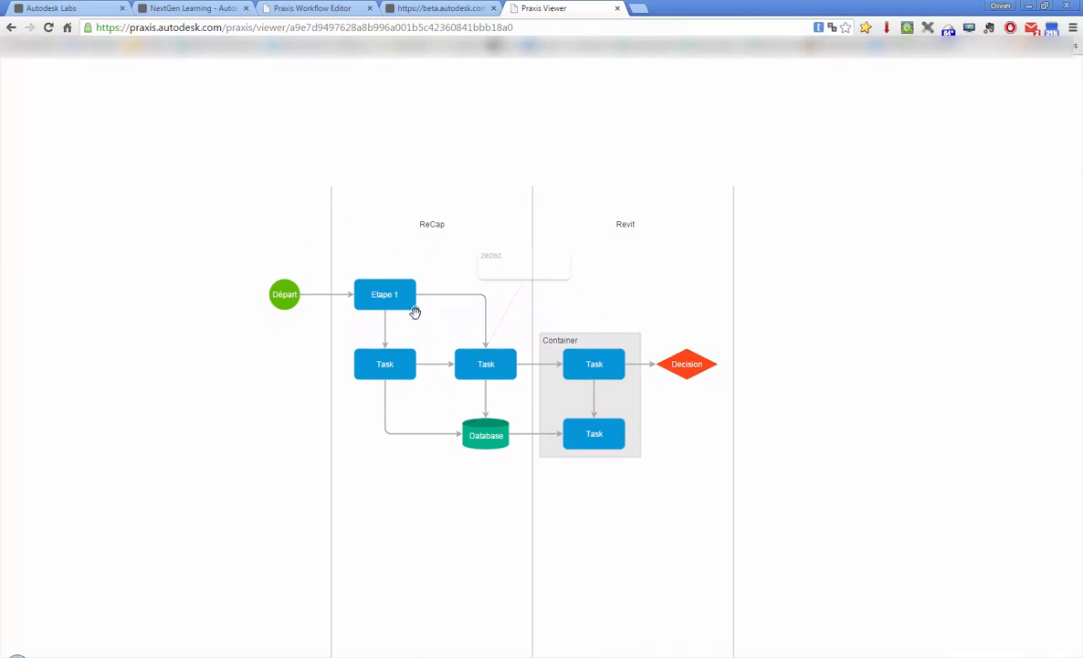
{"action": "left_click", "coordinate": [388, 294]}
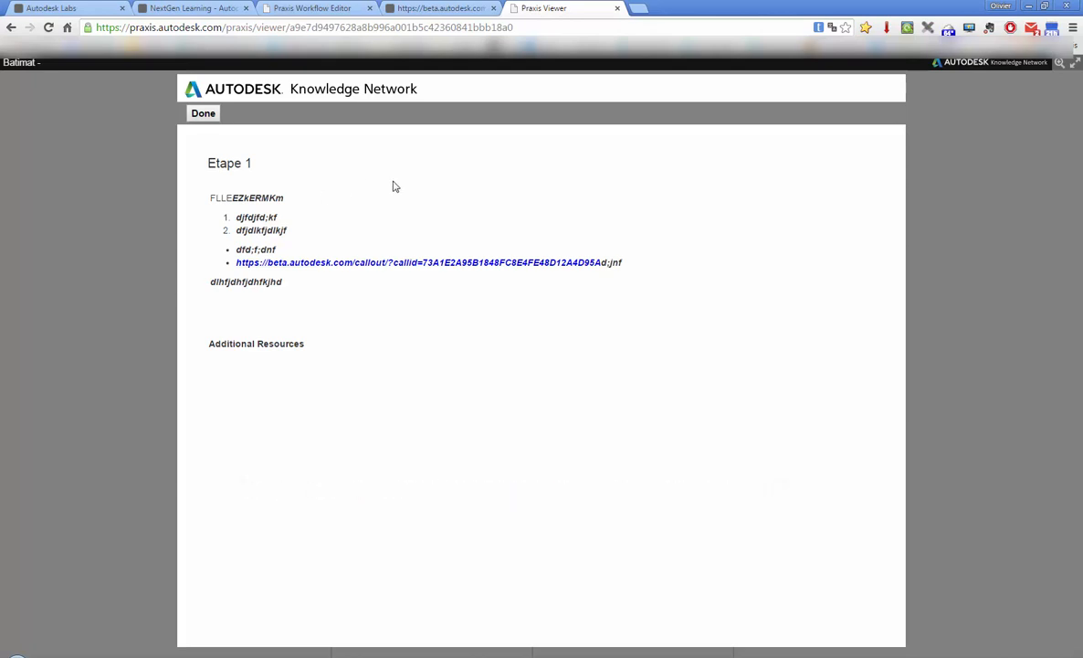
{"action": "left_click", "coordinate": [205, 114]}
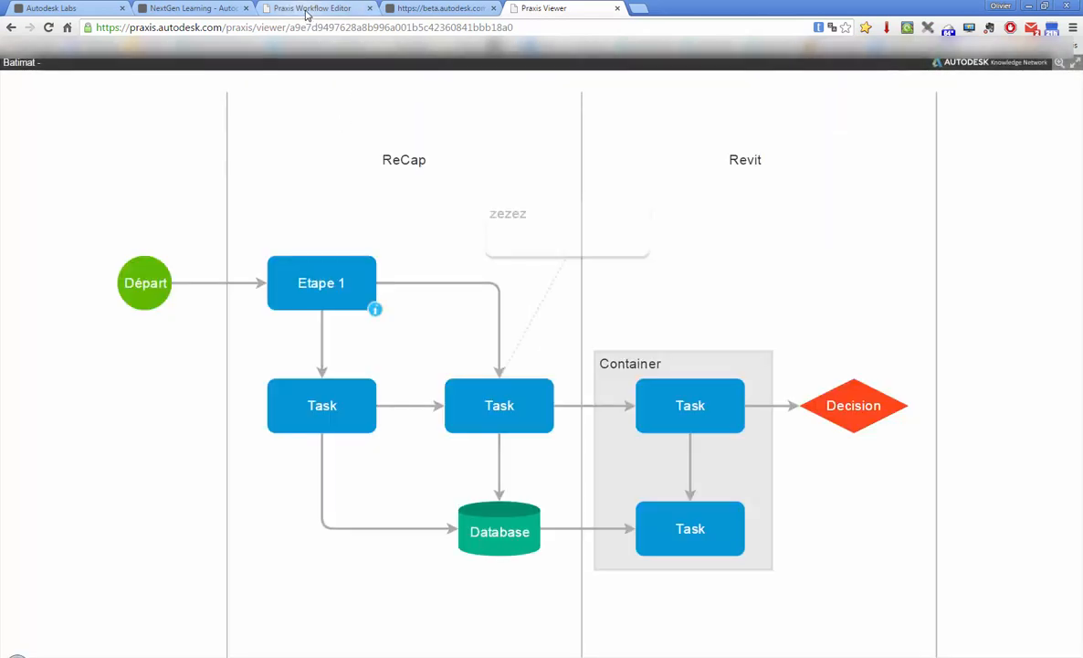
- Return to the Praxis Workflow Editor and add a Decision shape below the Database in the ReCap swimlane
{"action": "left_click", "coordinate": [308, 13]}
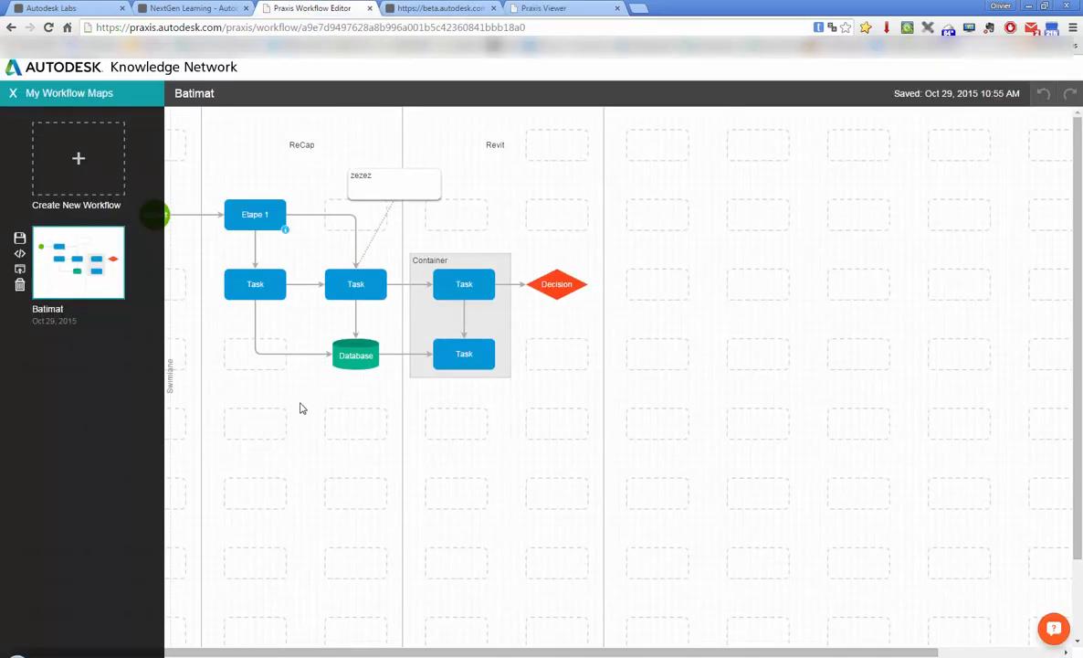
{"action": "left_click", "coordinate": [315, 449]}
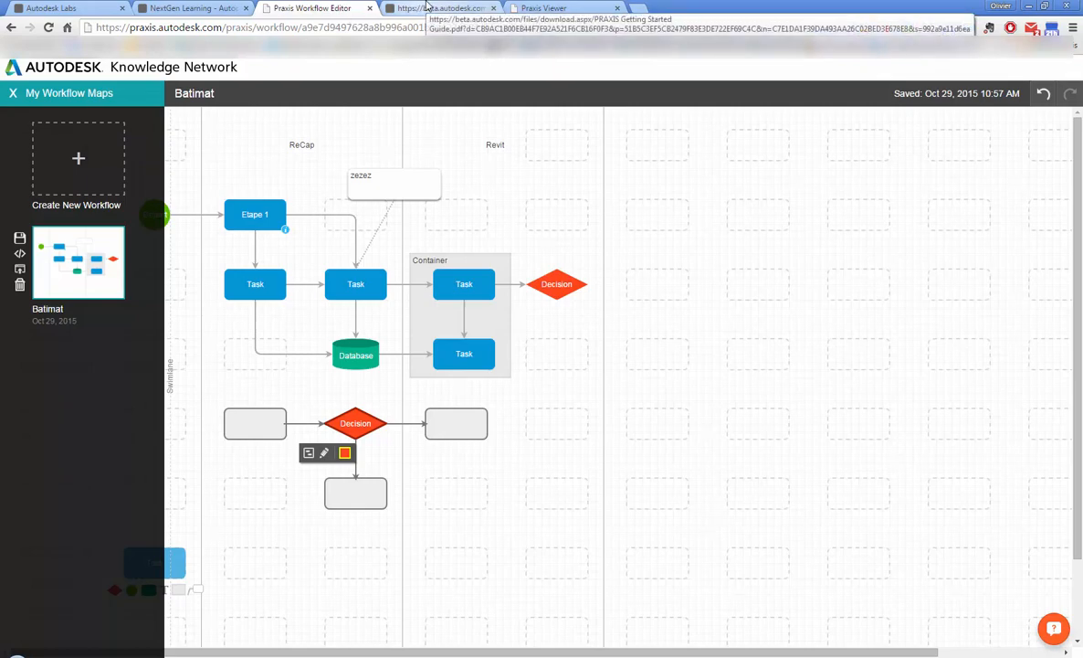
- Read the Praxis wishlist topic in the PRAXIS - Workflow Authoring Tool forum and go back to the Project Praxis presentation page
{"action": "left_click", "coordinate": [194, 8]}
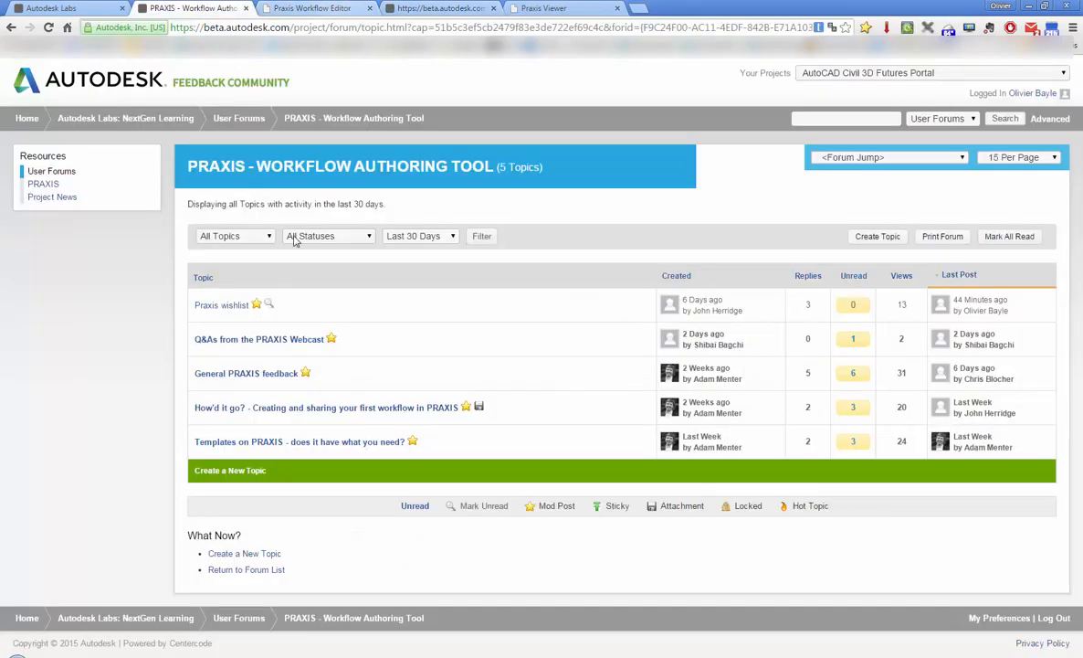
{"action": "left_click", "coordinate": [223, 306]}
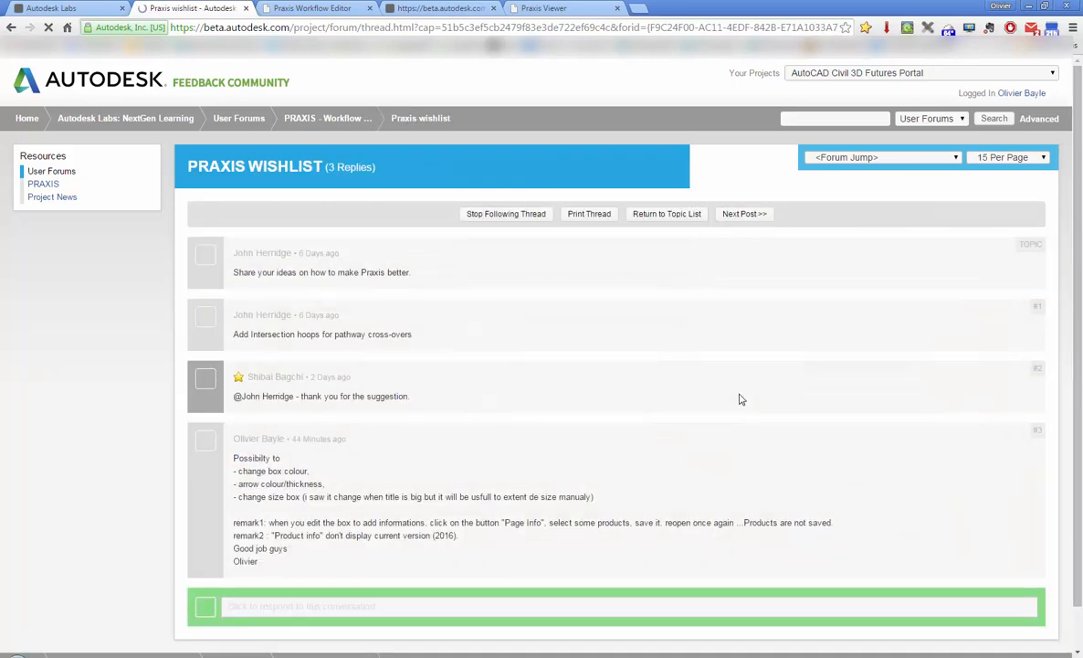
{"action": "key", "text": "ctrl+shift+Tab"}
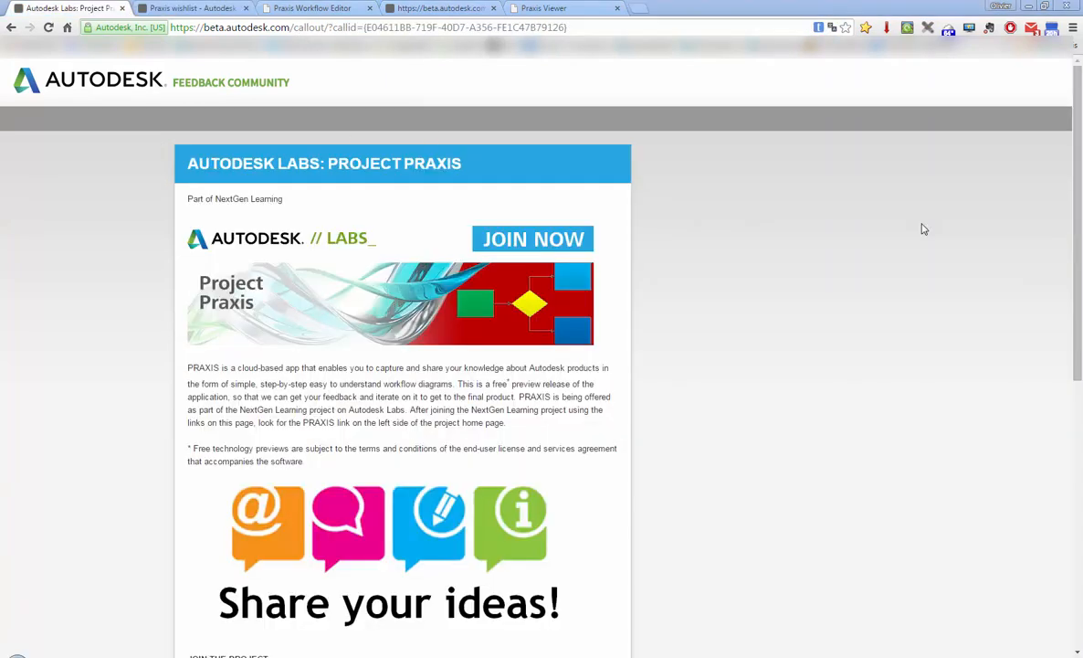